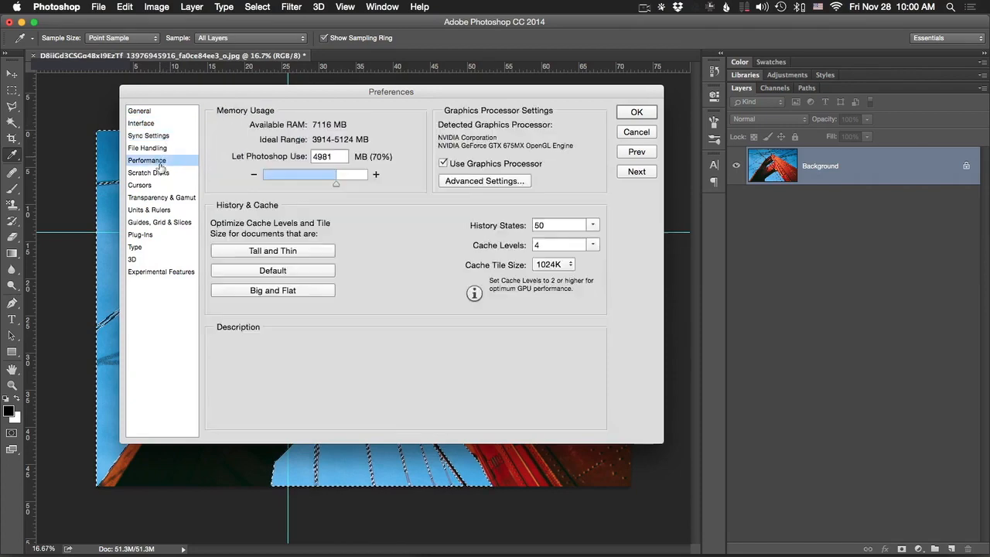
Examine the Color Picker and HUD Color Picker choices in the General preferences, and close the preferences without changes
click(154, 186)
click(157, 115)
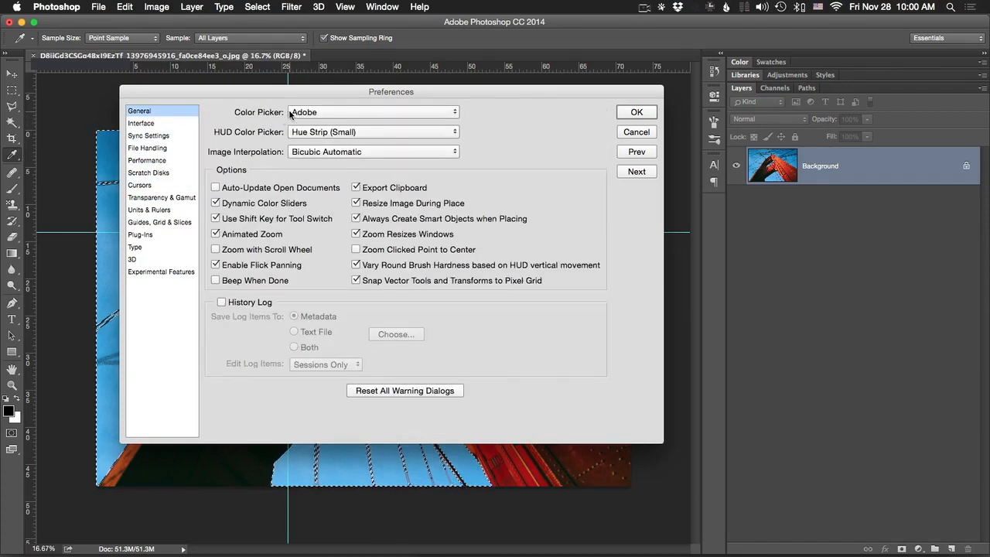
drag(249, 88, 270, 81)
click(381, 106)
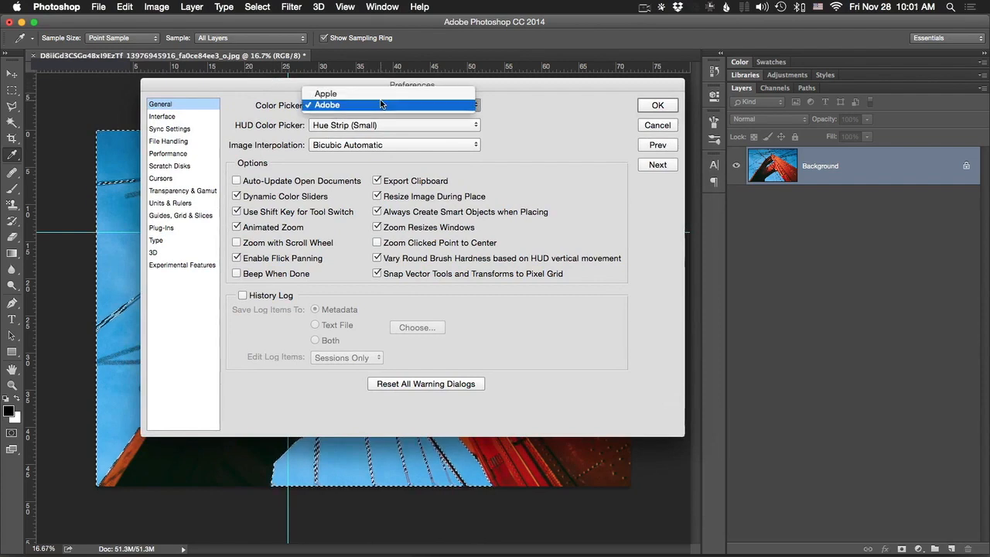
click(278, 110)
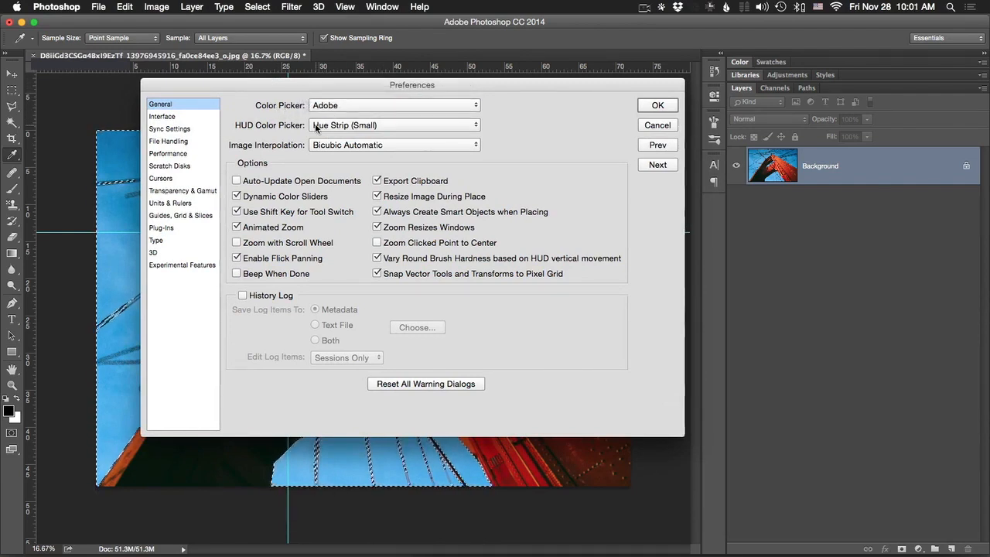
click(315, 127)
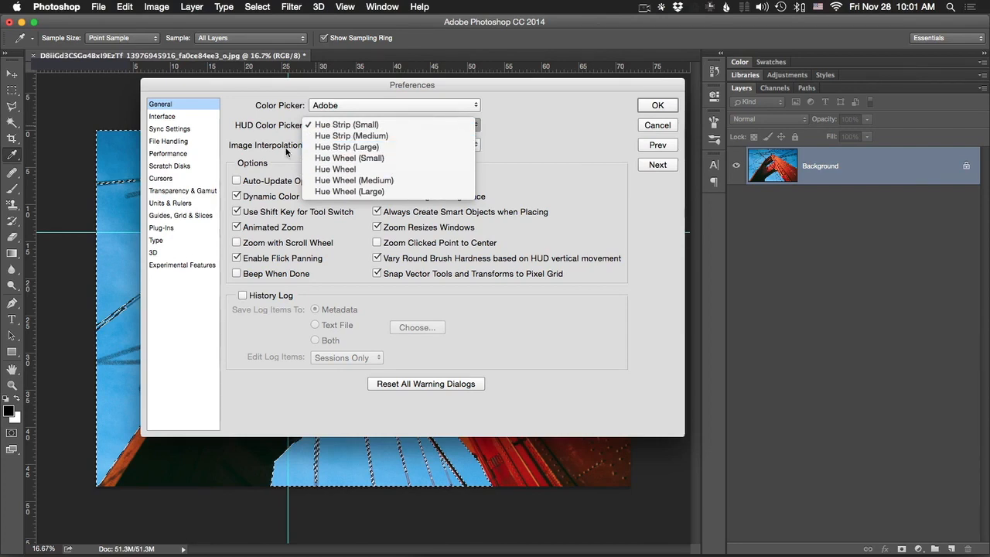
key(Escape)
click(356, 126)
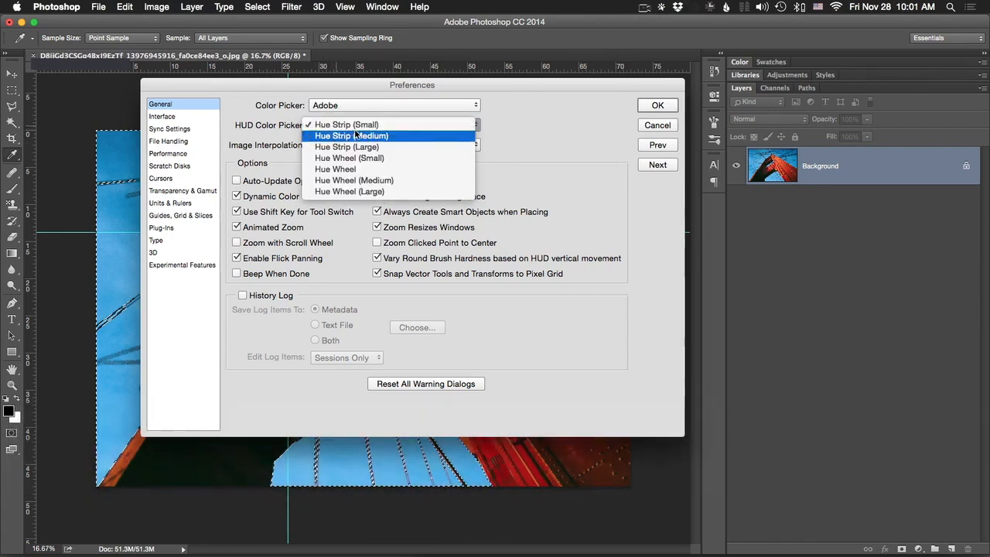
click(249, 136)
click(658, 126)
With the Brush tool, sample a blue from the sky above the bridge tower as the foreground color
key(b)
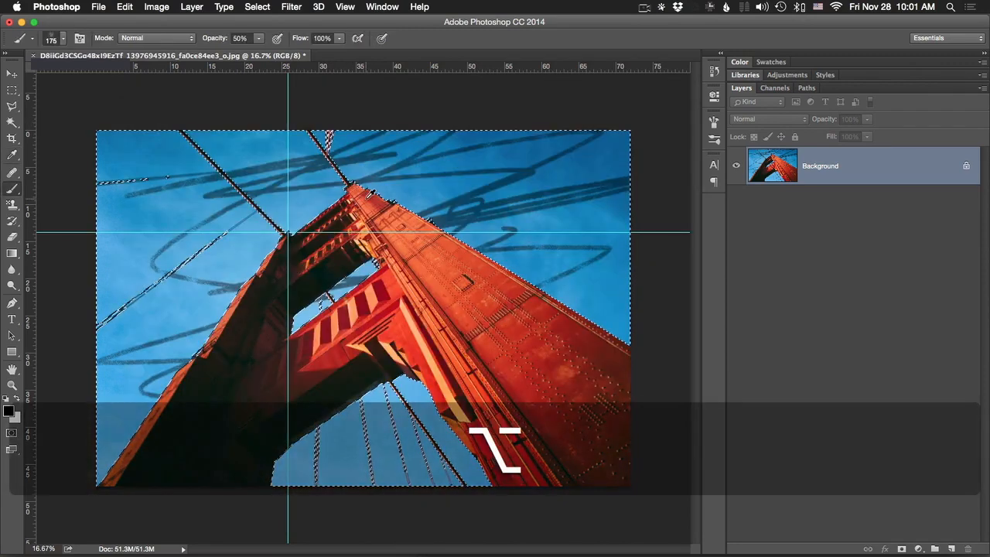
alt+click(438, 162)
drag(439, 163, 439, 184)
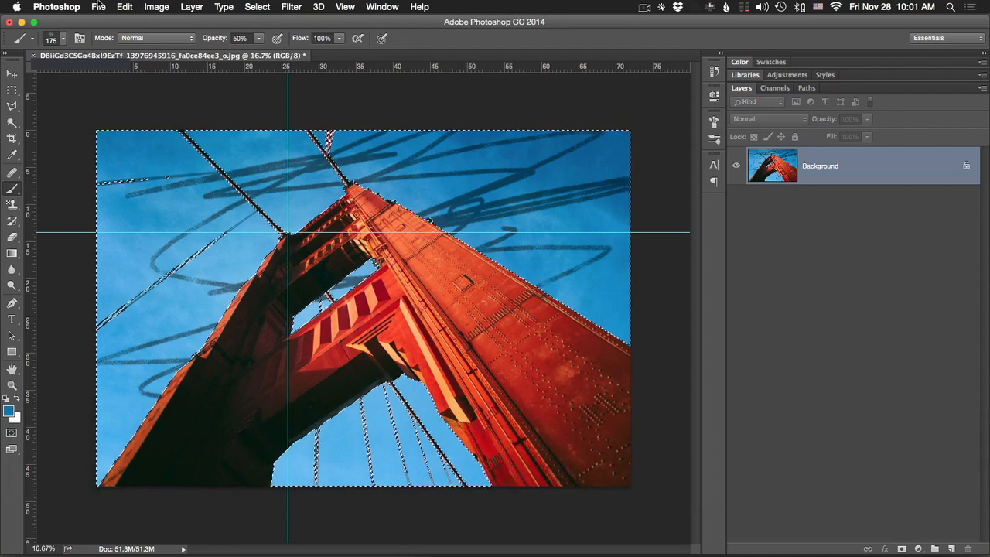
Open the General preferences and examine the Image Interpolation methods, keeping Bicubic Automatic
click(58, 7)
mouse_move(90, 48)
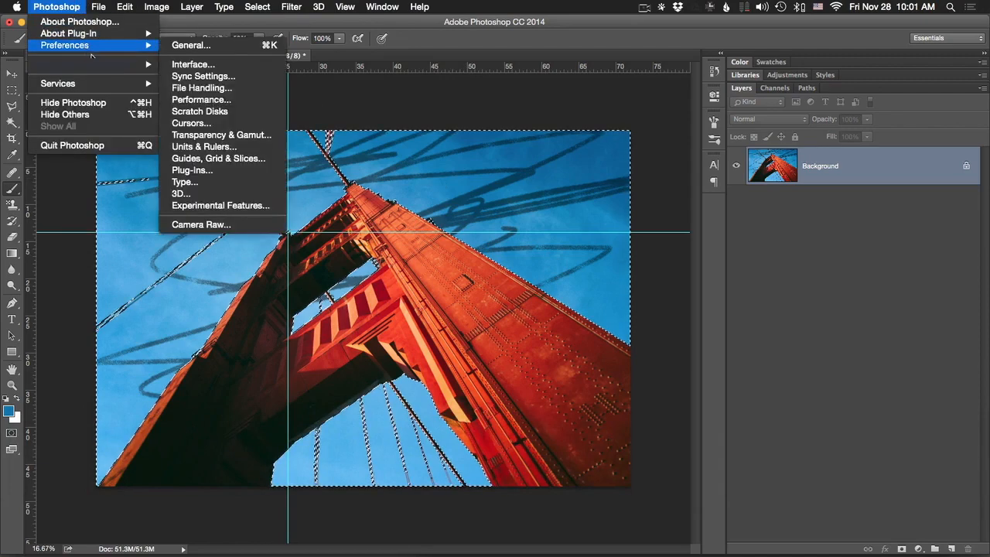
click(191, 44)
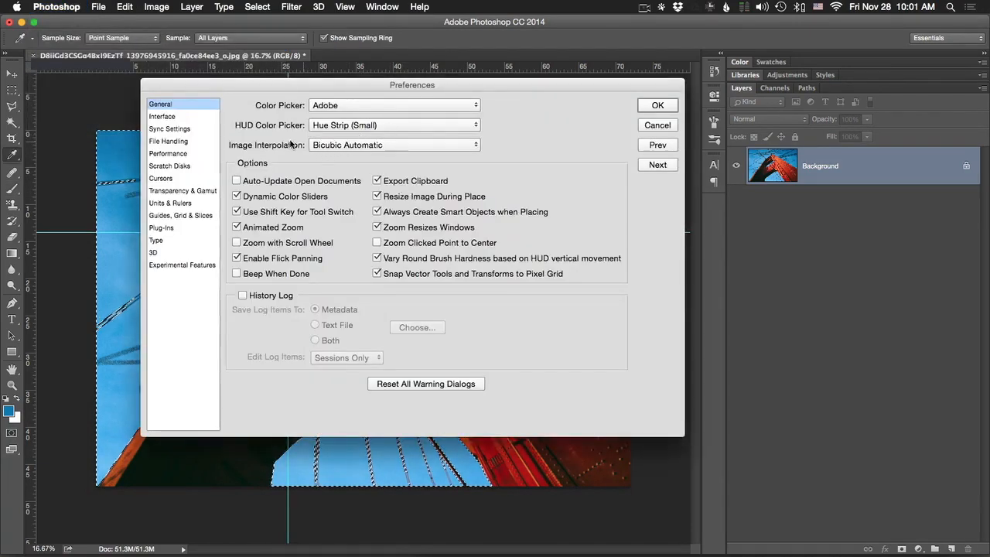
click(336, 146)
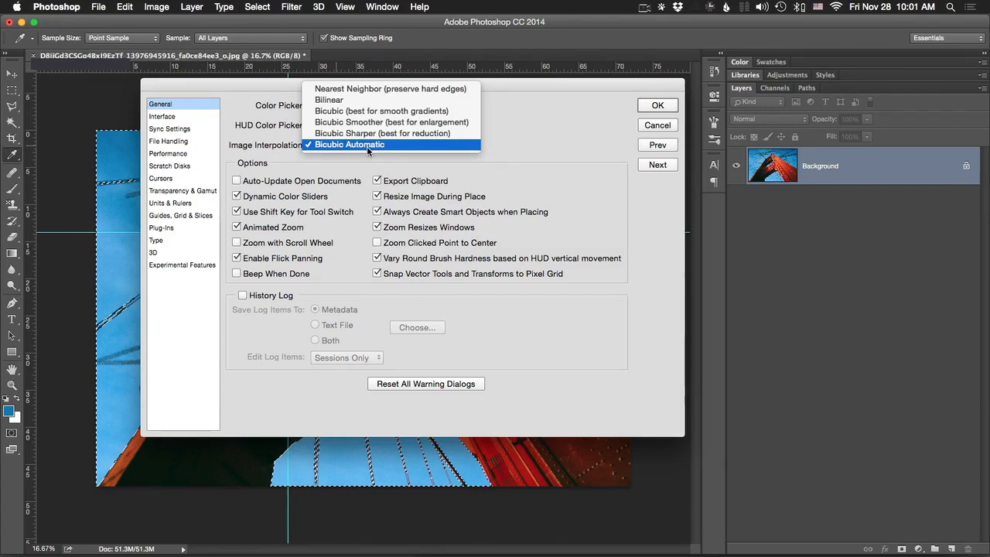
click(524, 151)
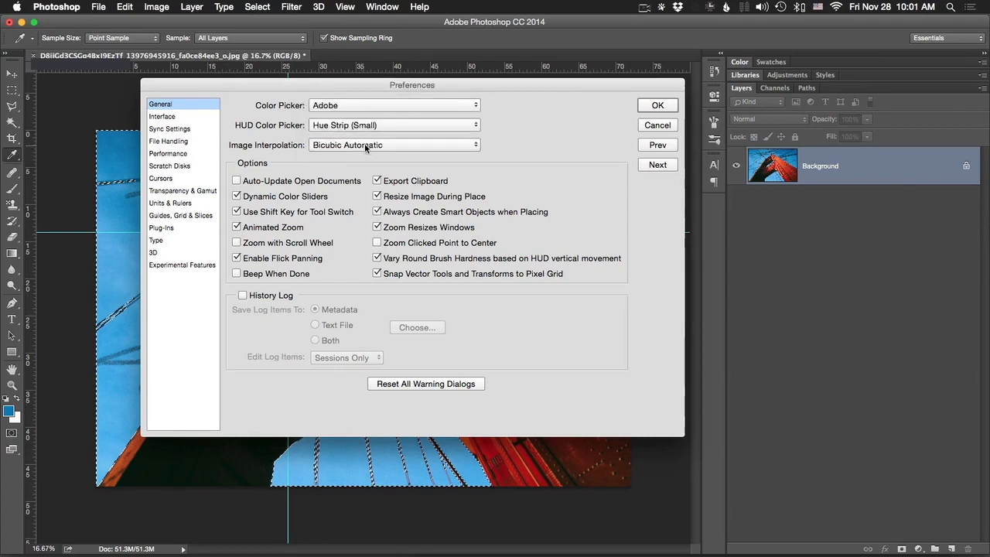
click(366, 146)
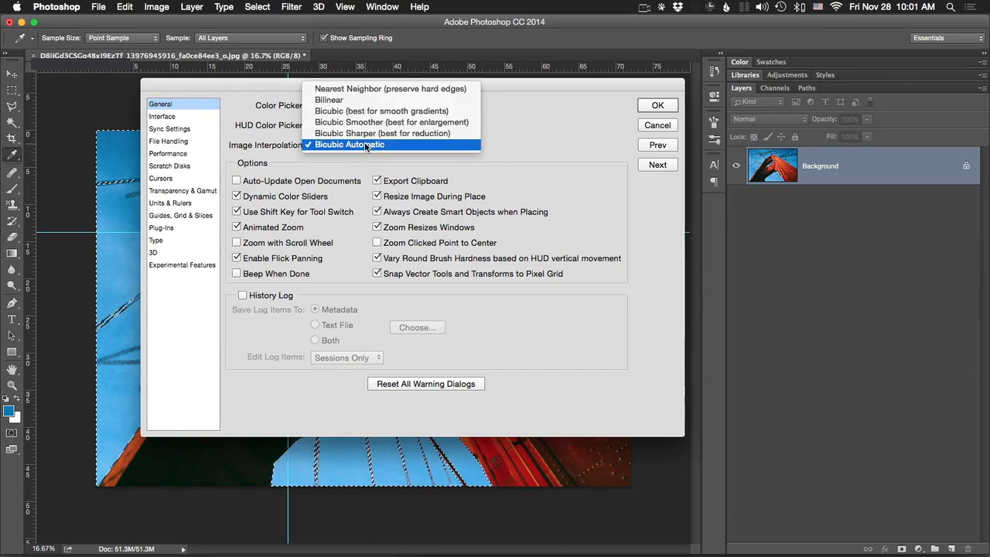
click(367, 145)
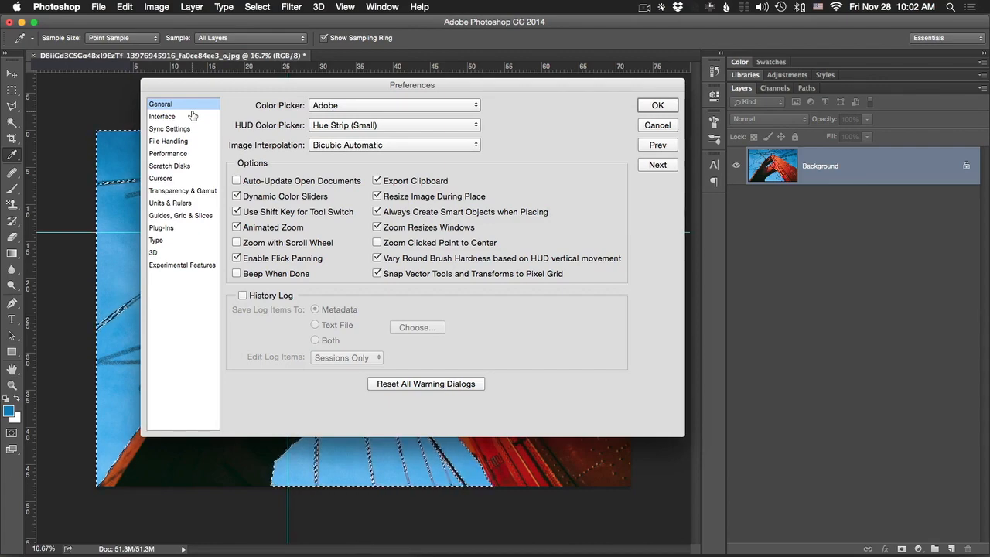
Try out the dark and light color themes in the Interface preferences and return to the second-darkest gray
click(192, 115)
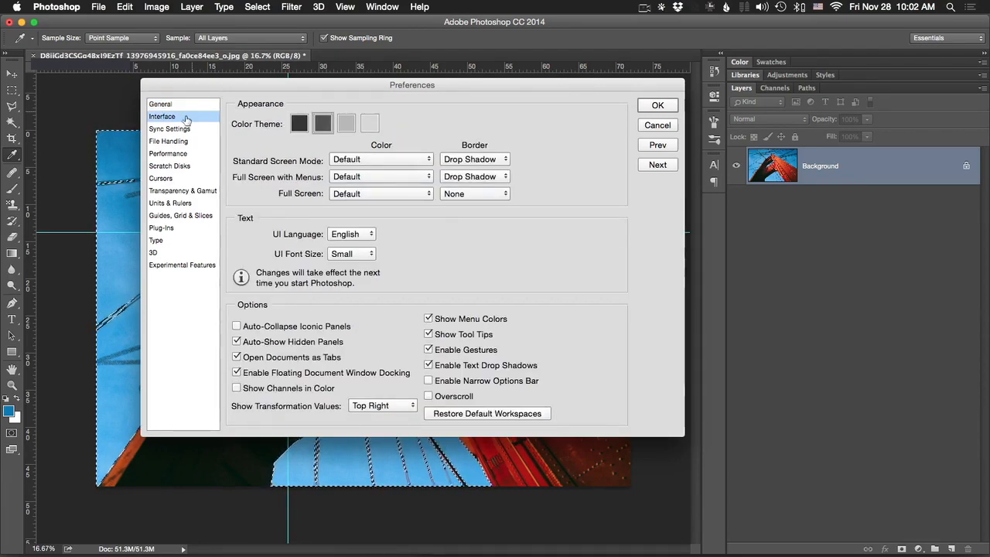
click(299, 124)
click(346, 124)
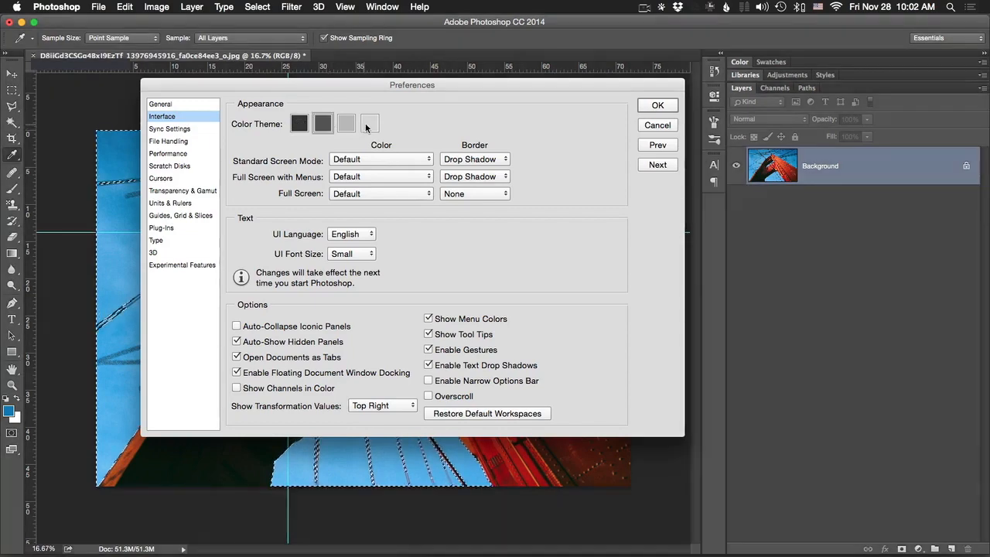
click(370, 123)
click(347, 124)
click(323, 124)
click(299, 123)
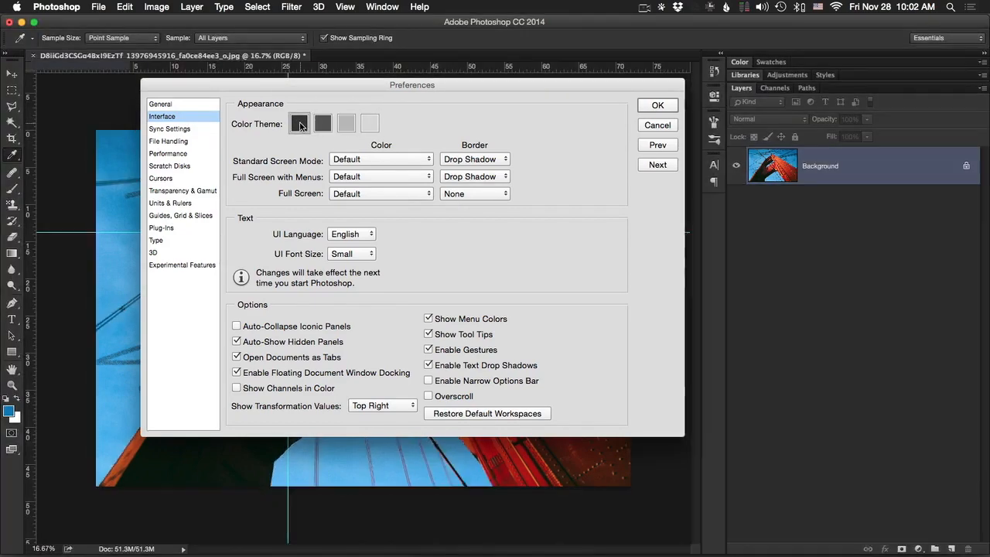
click(324, 124)
click(299, 124)
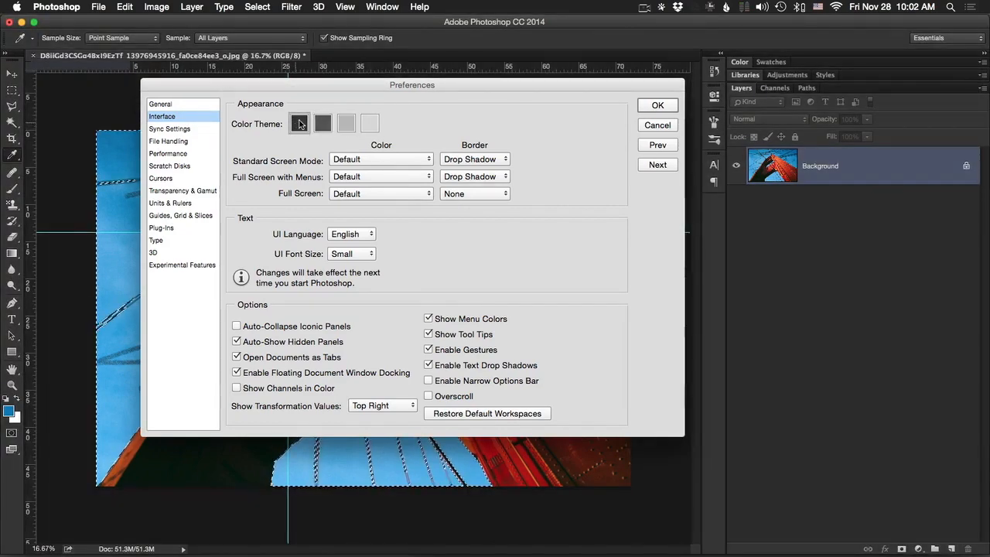
click(323, 124)
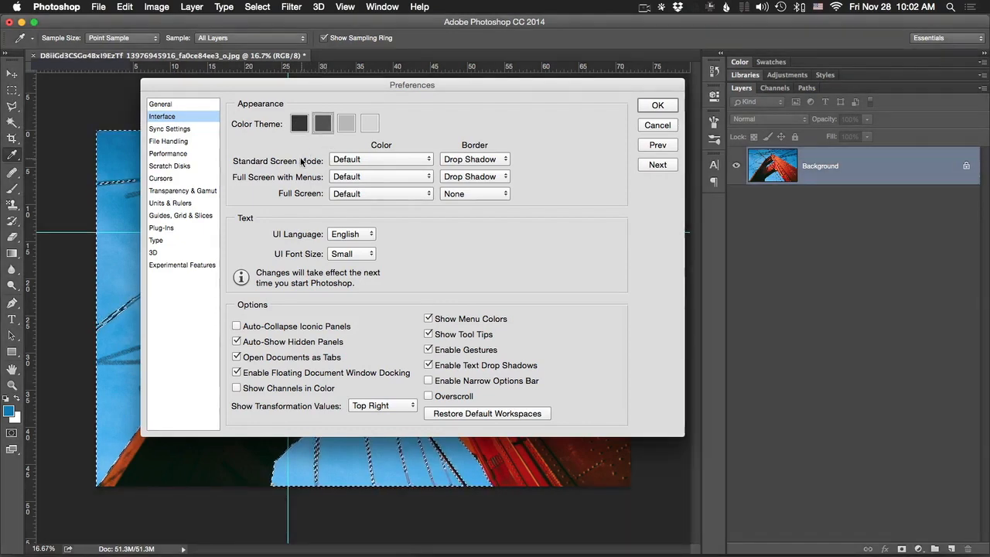
Examine the background color choices for Standard Screen Mode, keep Default, and cancel the preferences
click(346, 160)
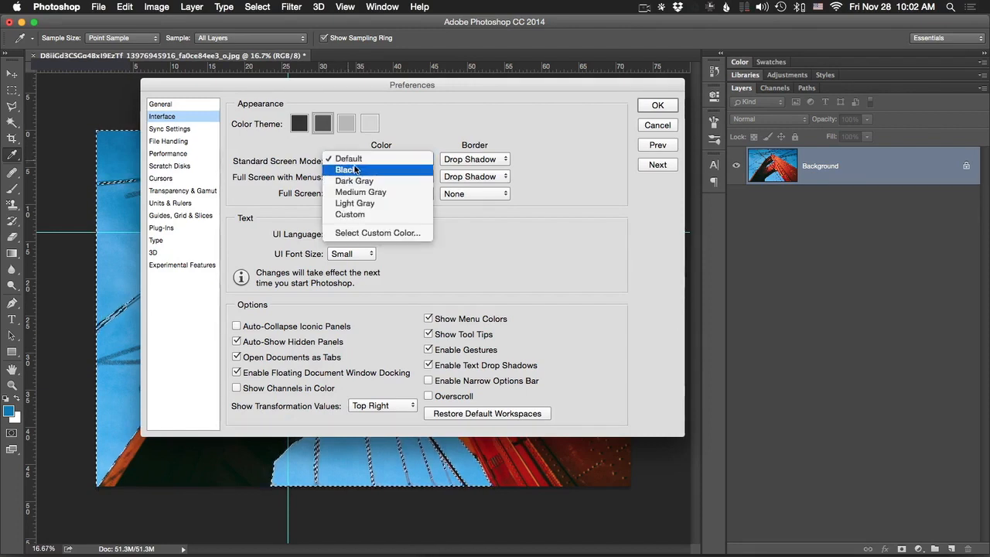
click(344, 159)
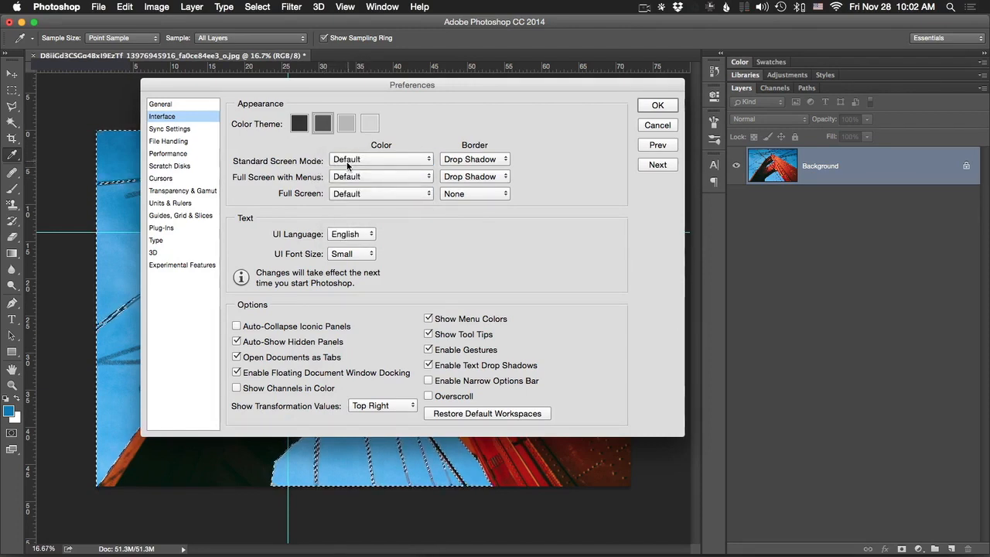
click(657, 125)
Cycle the document window through the screen modes and back to the standard one
key(f)
key(f)
key(f)
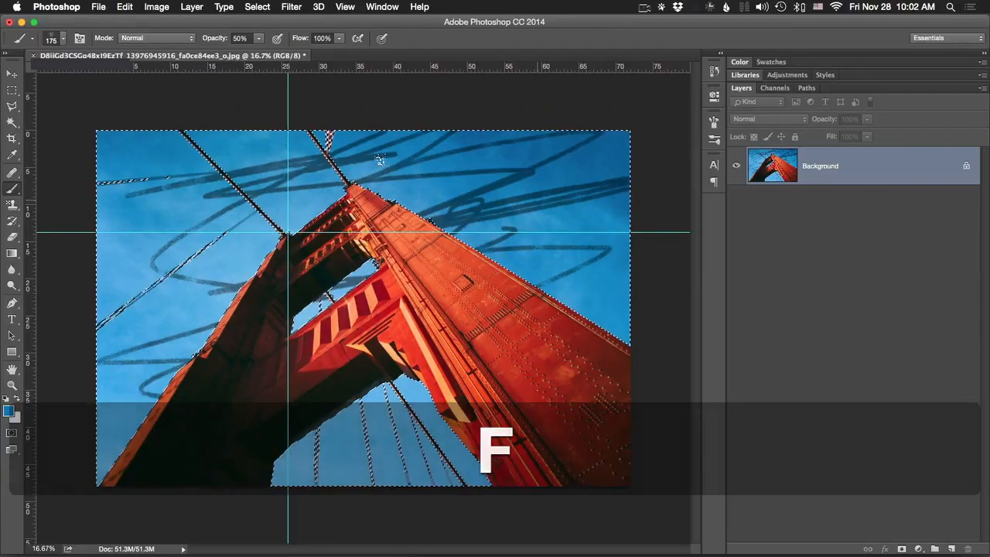
key(f)
key(f)
key(f)
Reopen the Interface preferences and examine the color and border choices for Full Screen mode
click(75, 7)
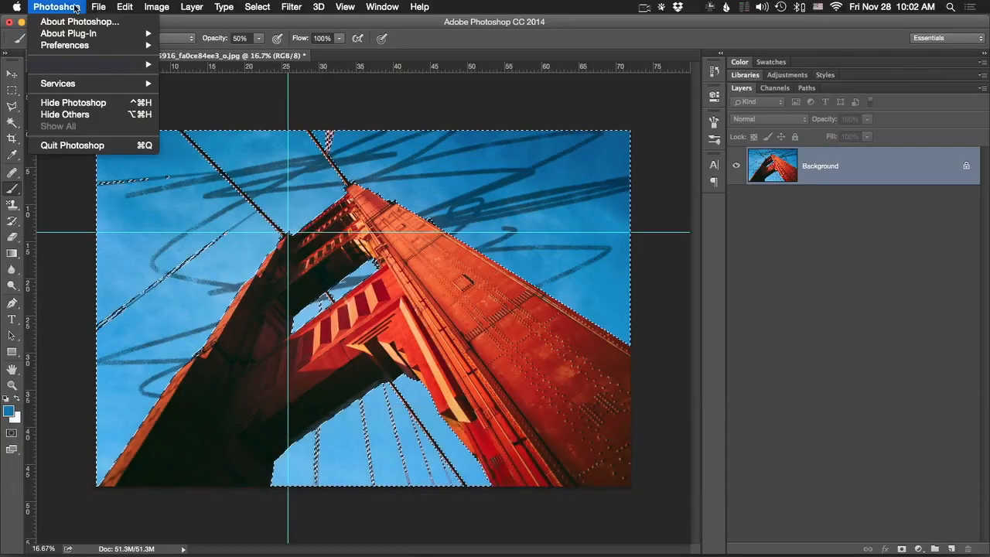
mouse_move(85, 45)
click(186, 46)
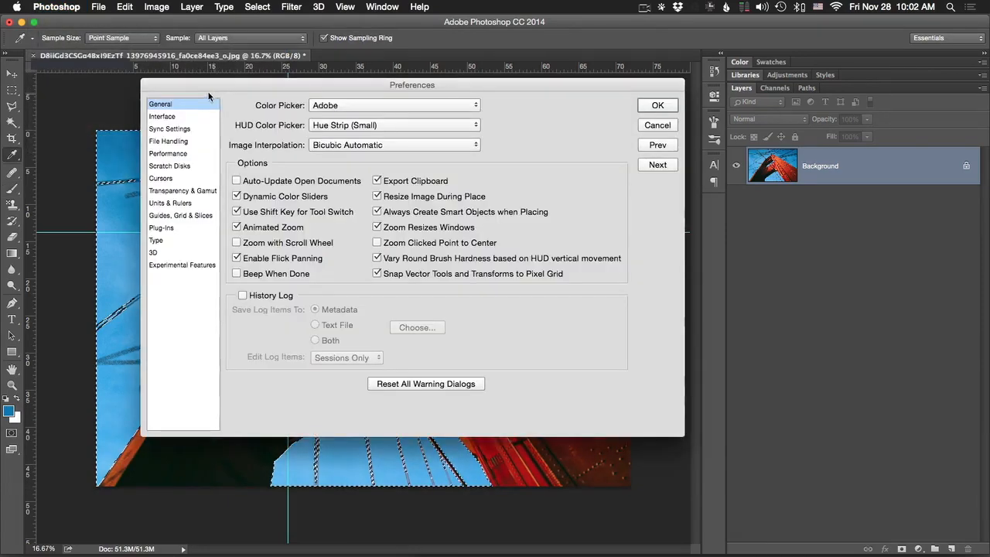
click(189, 128)
click(186, 117)
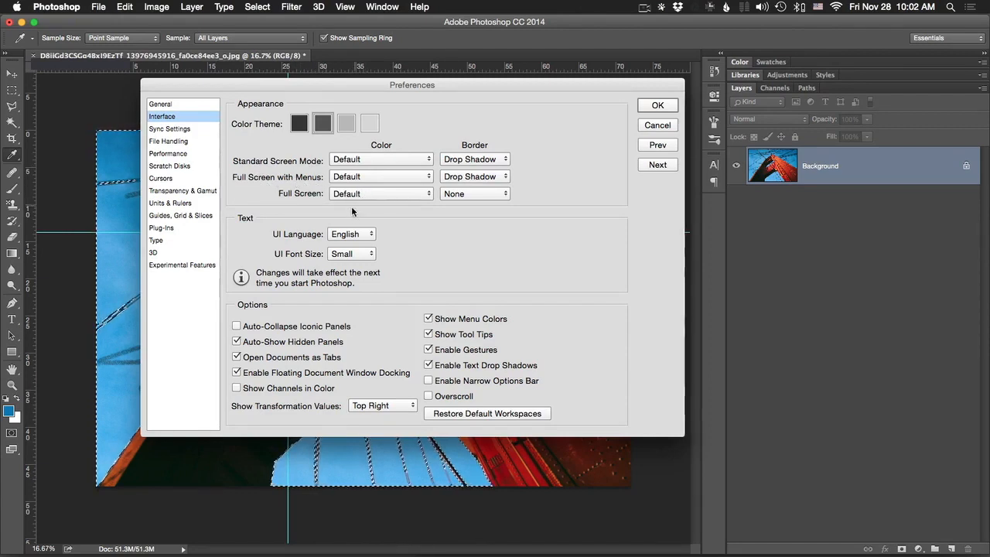
click(408, 195)
click(481, 196)
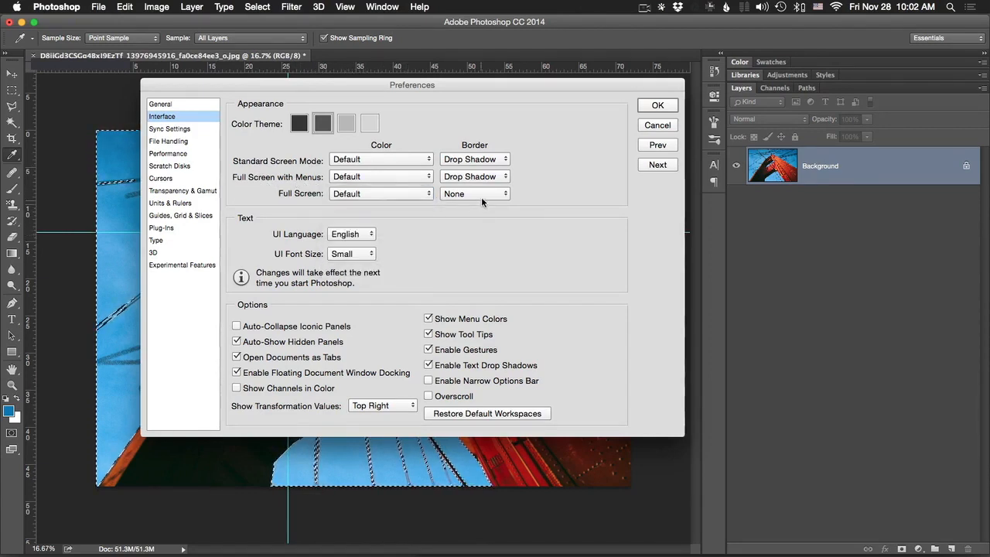
click(481, 197)
click(475, 195)
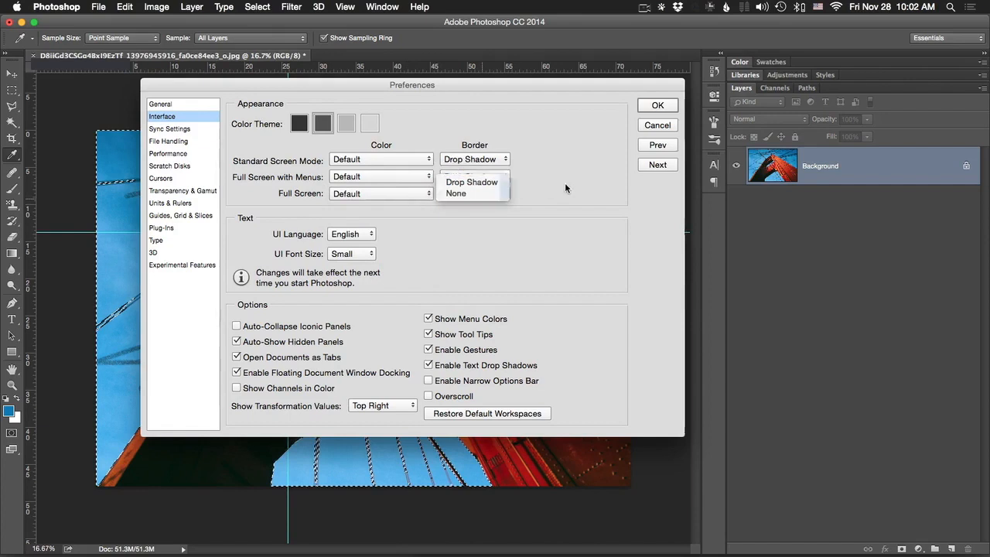
Examine the UI Language and UI Font Size choices in the Interface preferences
click(348, 233)
click(348, 234)
click(360, 253)
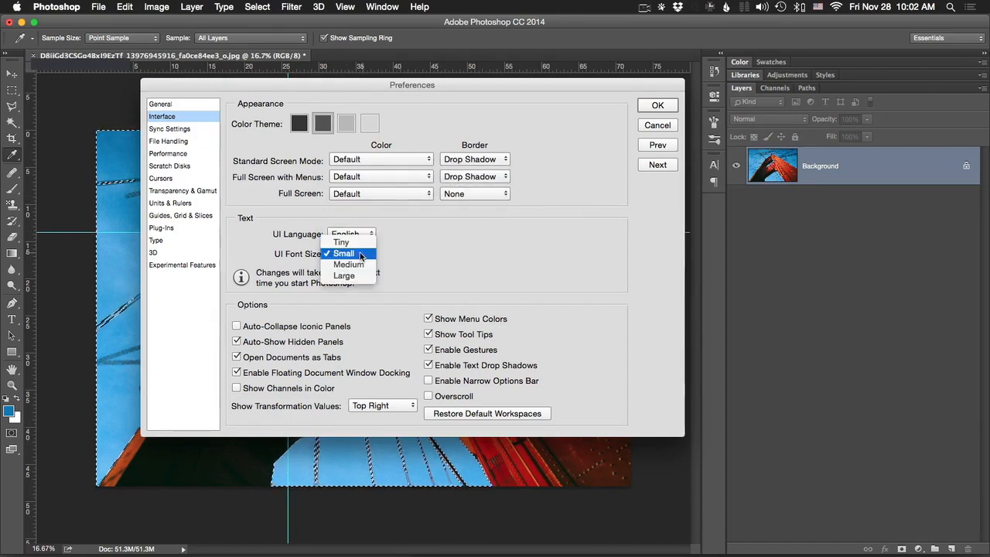
click(361, 253)
Try the Large UI Font Size and set it back to Small
click(346, 254)
click(357, 277)
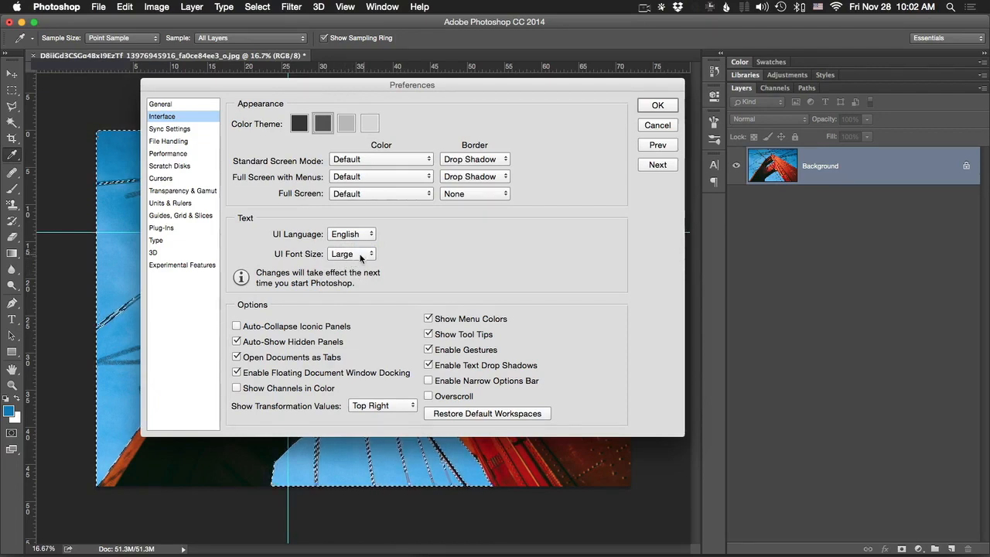
click(360, 255)
click(347, 230)
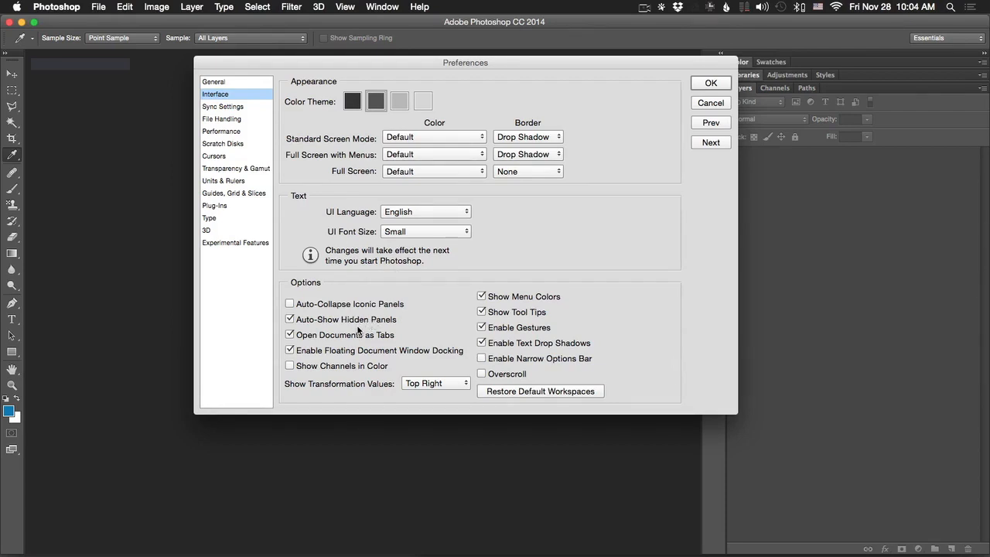
Review the Sync Settings, and examine the Image Previews and Append File Extension choices in the File Handling preferences
click(236, 107)
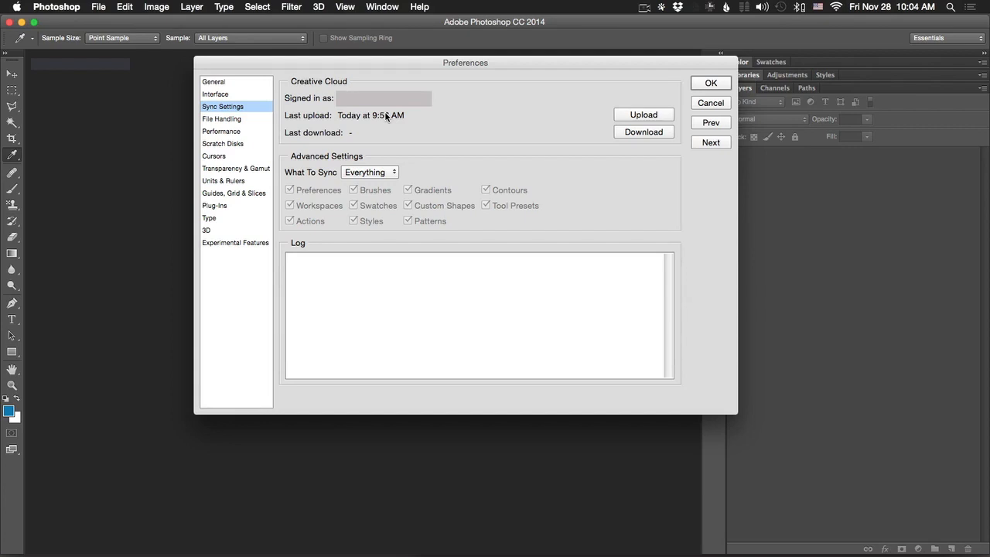
click(236, 121)
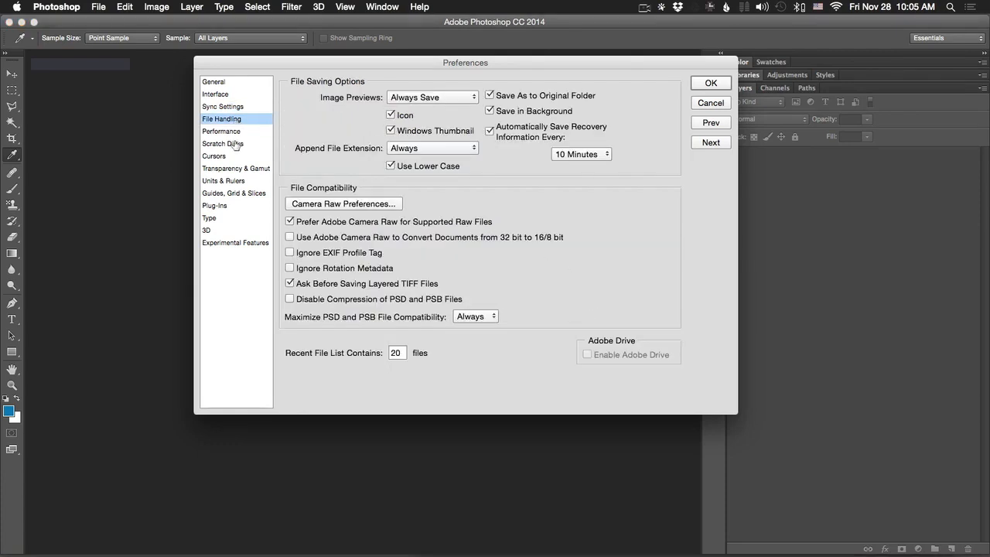
click(454, 99)
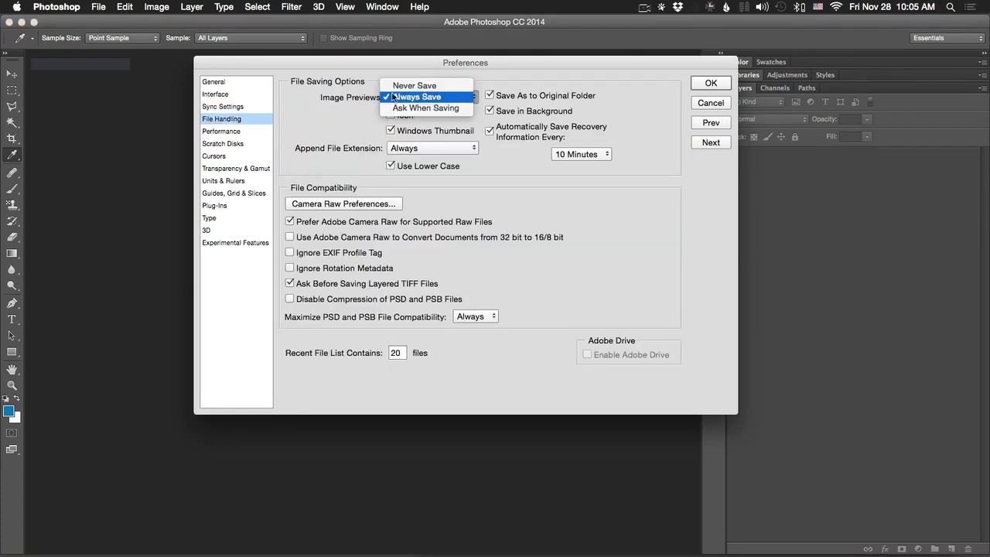
click(344, 104)
click(447, 100)
click(368, 111)
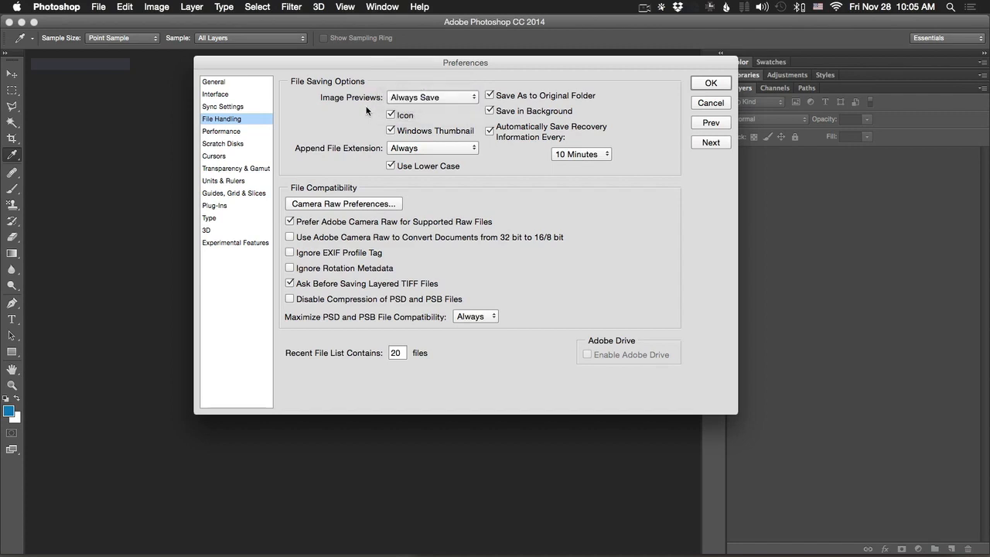
click(398, 150)
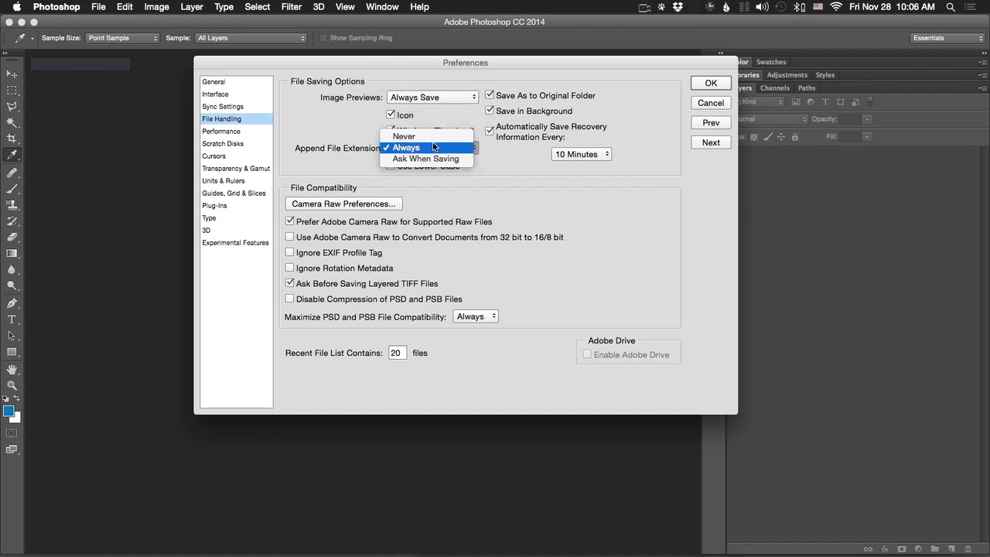
click(348, 150)
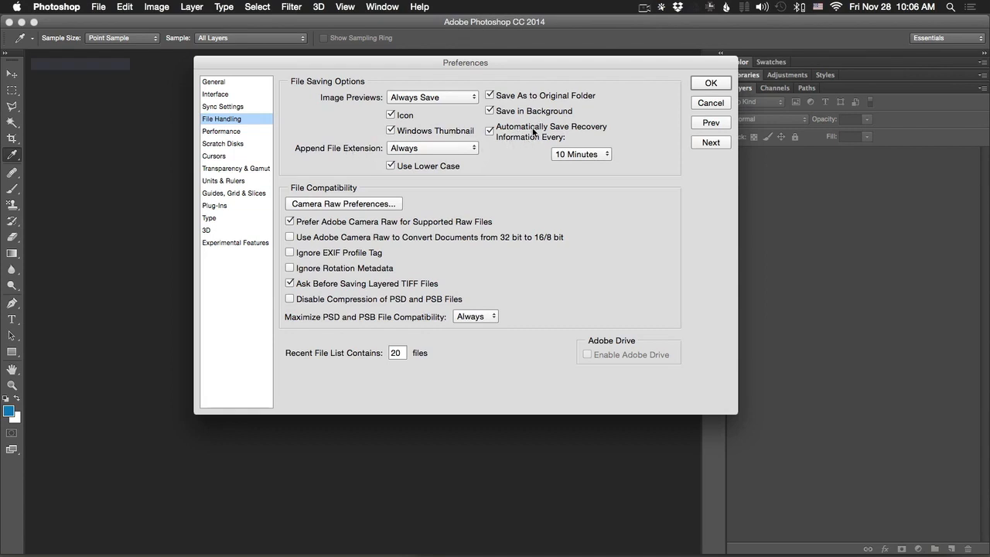
Examine the interval choices for automatically saving recovery information and the Camera Raw preferences in File Handling, without changing either
mouse_move(529, 135)
click(579, 155)
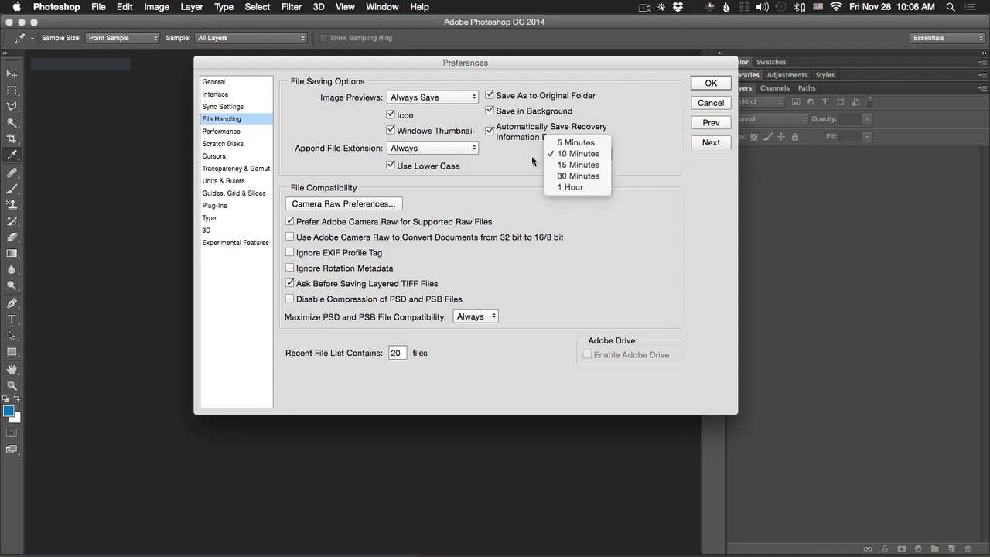
click(581, 154)
click(575, 158)
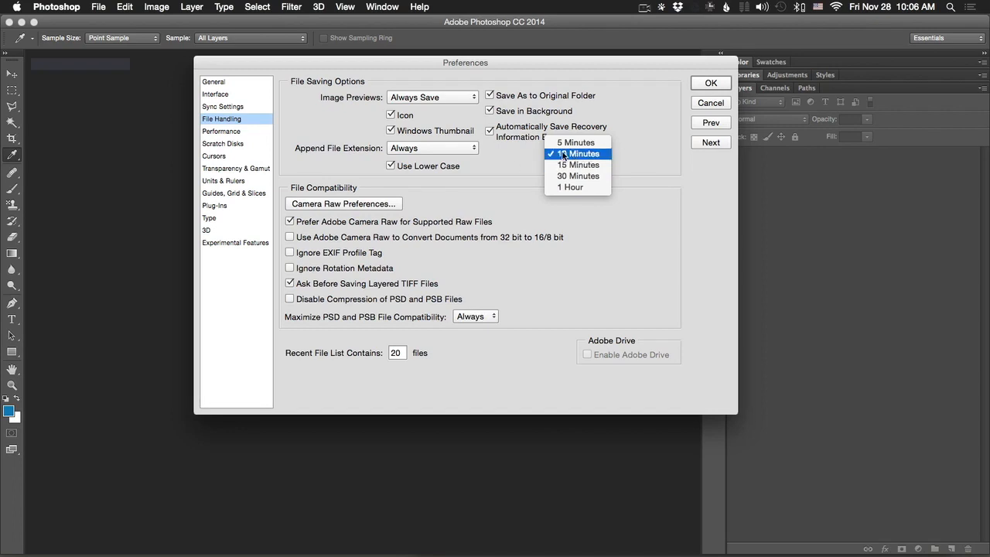
click(517, 163)
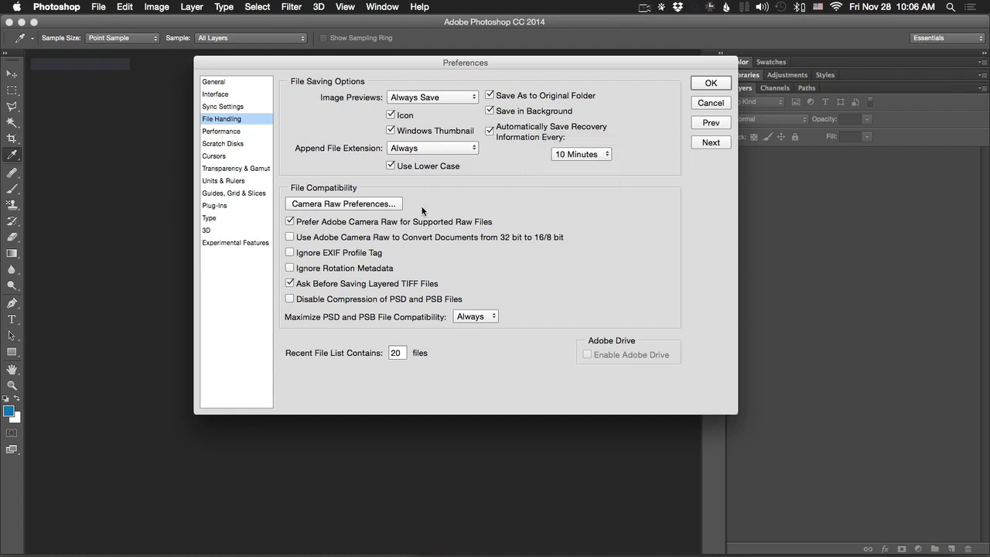
click(340, 203)
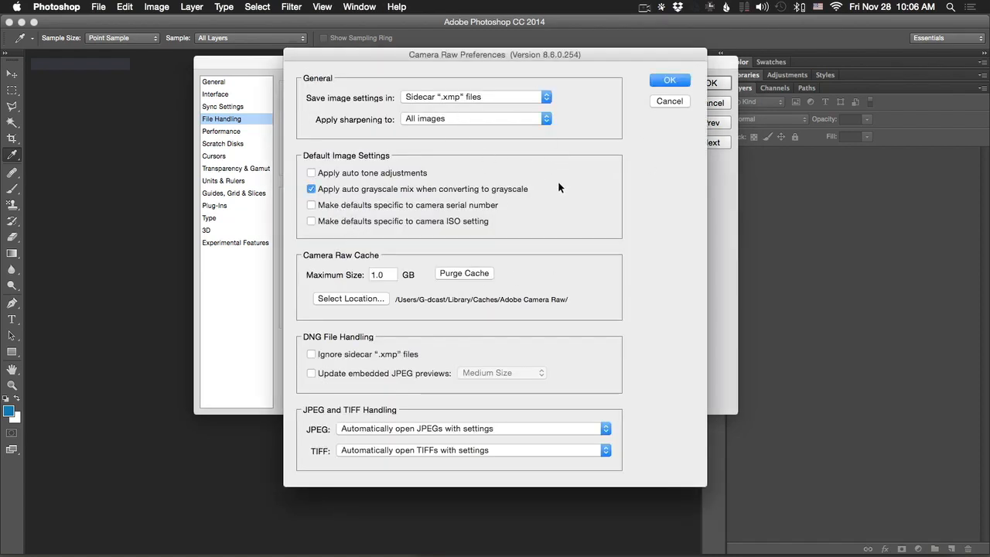
click(668, 102)
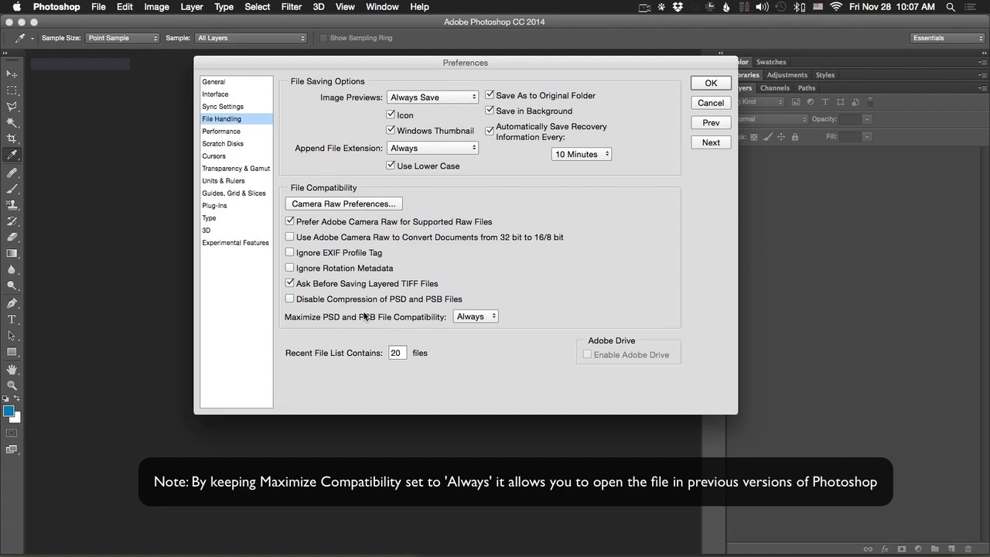
Review the Performance preferences, including the Advanced Graphics Processor Settings, without changing the drawing mode
click(240, 134)
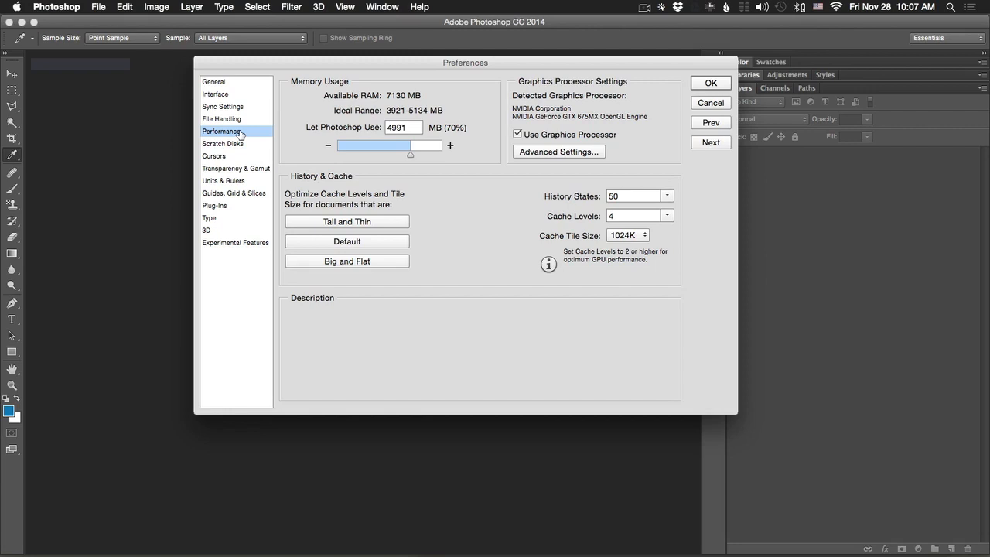
mouse_move(557, 139)
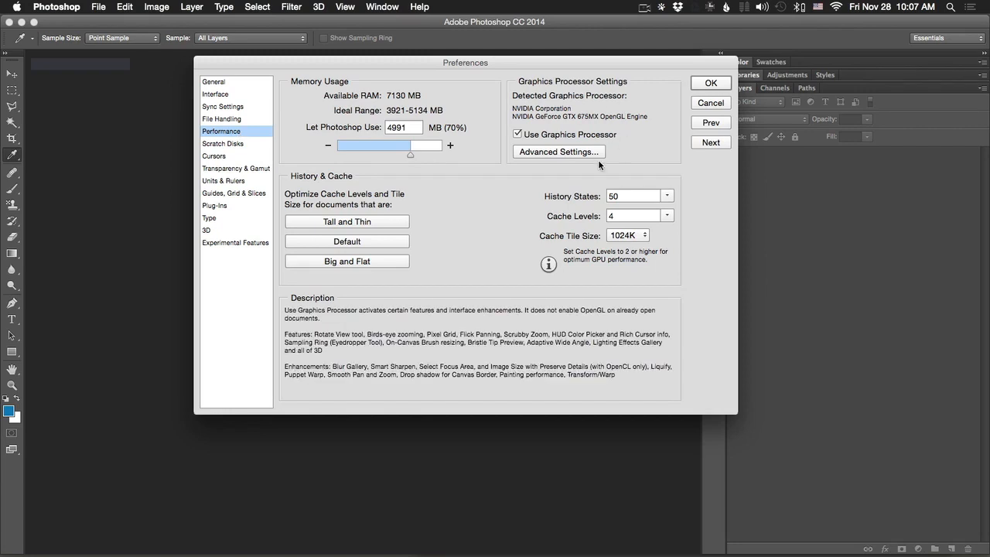
click(581, 152)
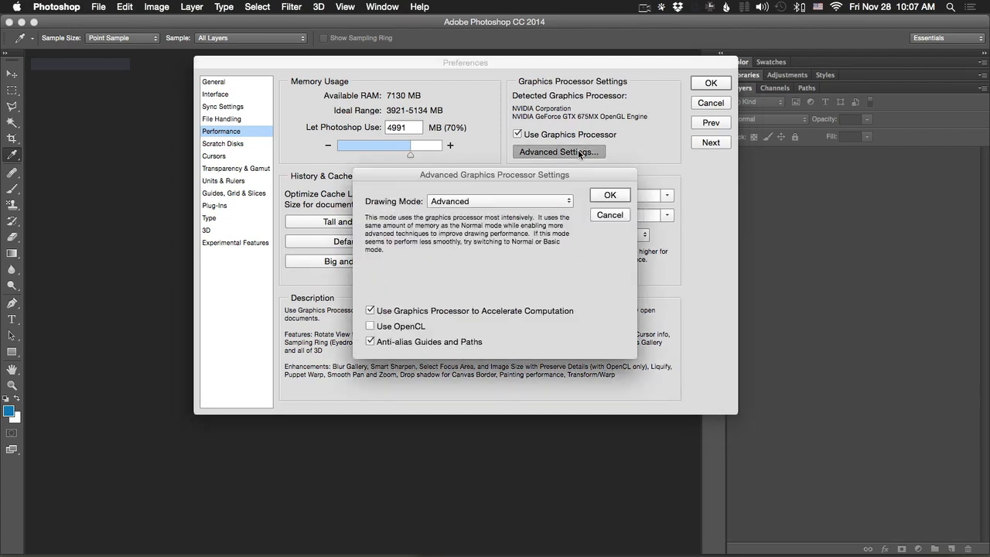
click(609, 216)
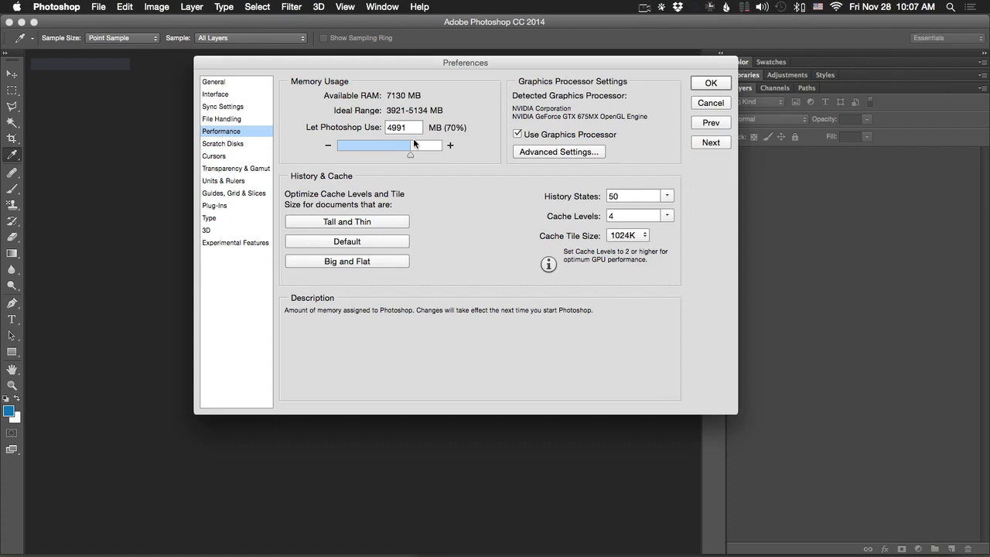
Set the memory Photoshop may use to 5021 MB and examine the History States slider in the Performance preferences
mouse_move(413, 156)
mouse_down()
mouse_move(446, 152)
mouse_move(411, 154)
mouse_up()
mouse_move(444, 252)
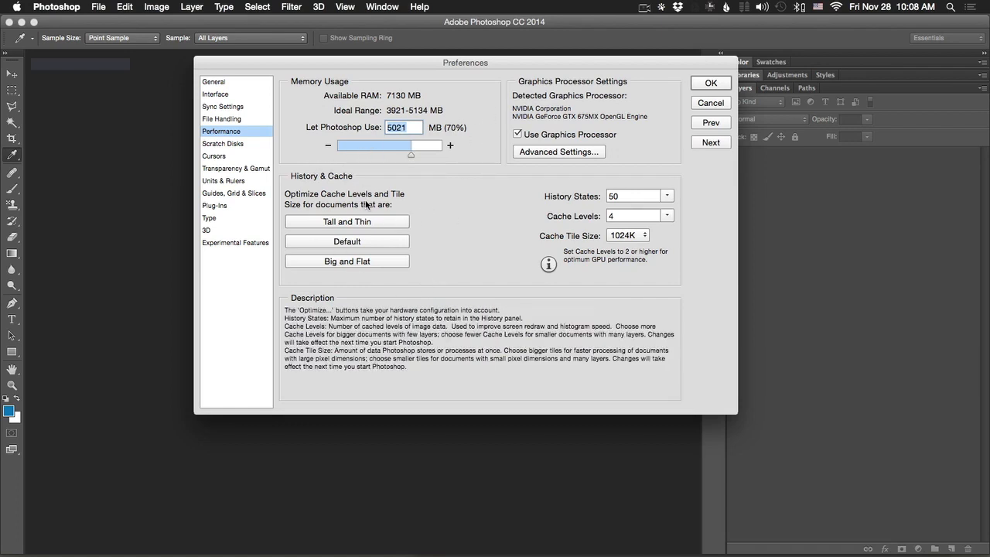
mouse_move(667, 198)
click(667, 198)
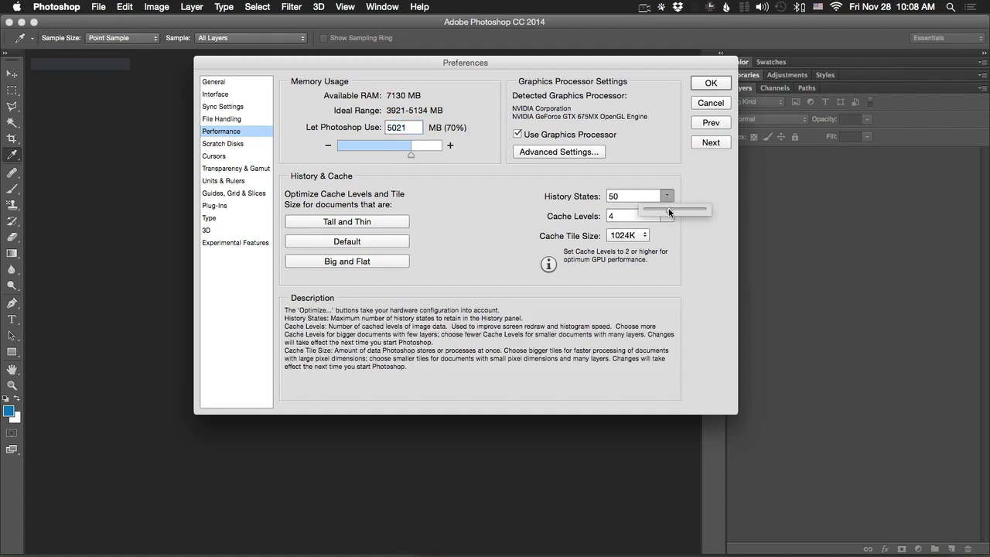
mouse_move(669, 207)
mouse_down()
mouse_move(721, 207)
mouse_move(669, 207)
mouse_up()
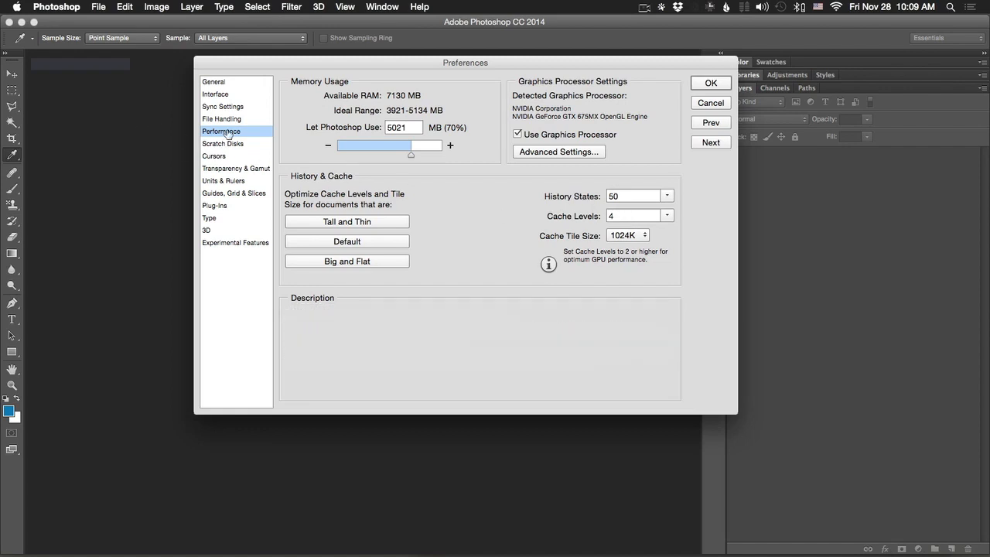
Review the Scratch Disks preferences, and try the Standard and Precise painting cursors before restoring Normal Brush Tip
click(227, 144)
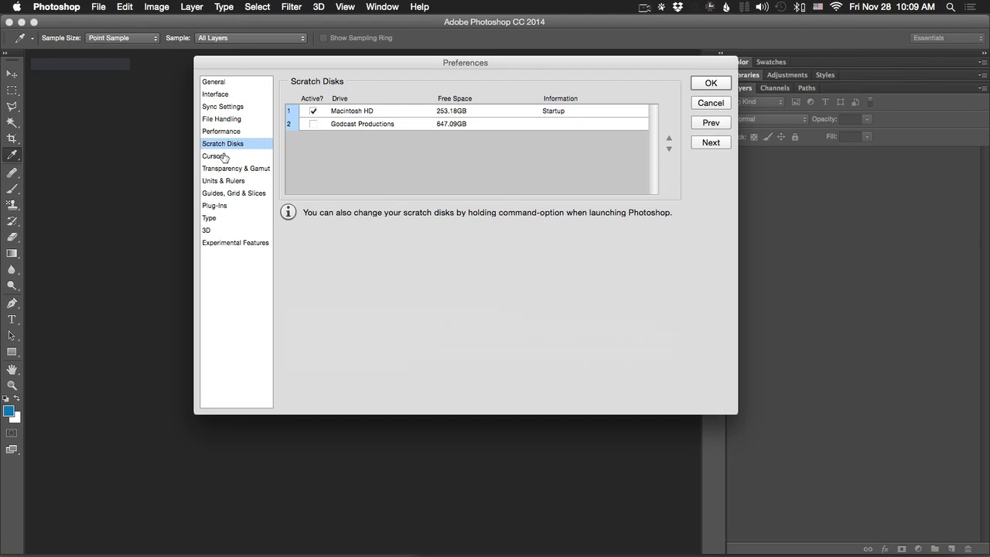
click(224, 158)
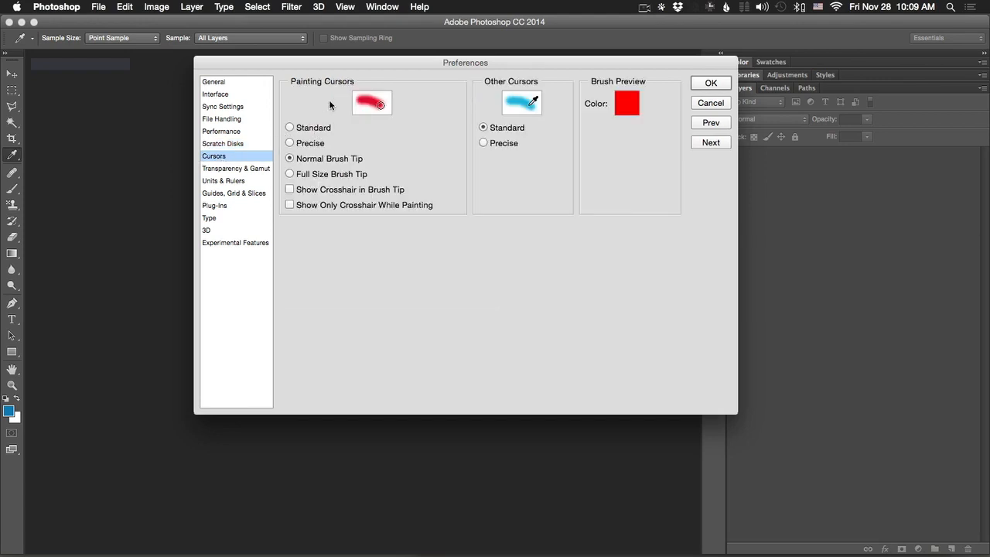
click(290, 128)
click(290, 144)
click(291, 127)
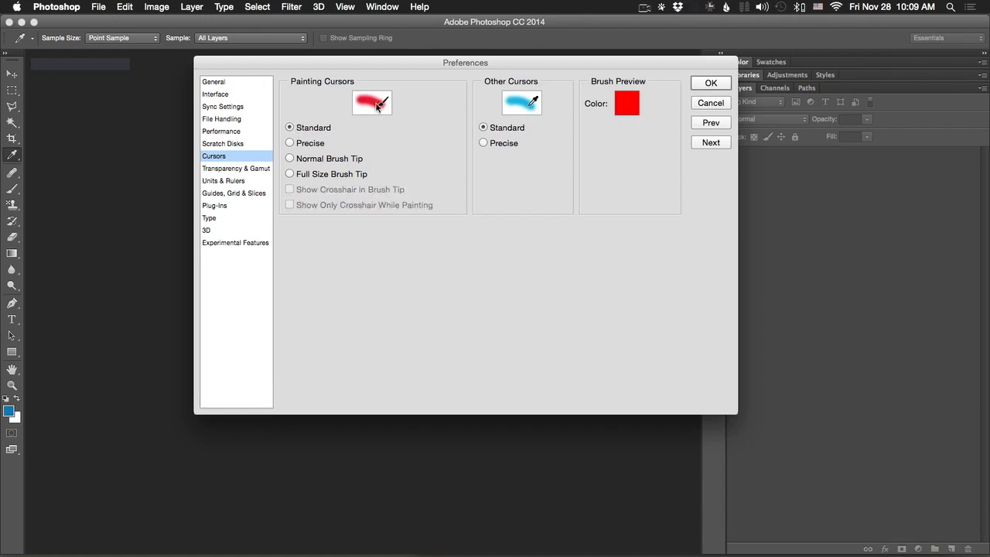
click(299, 144)
click(291, 159)
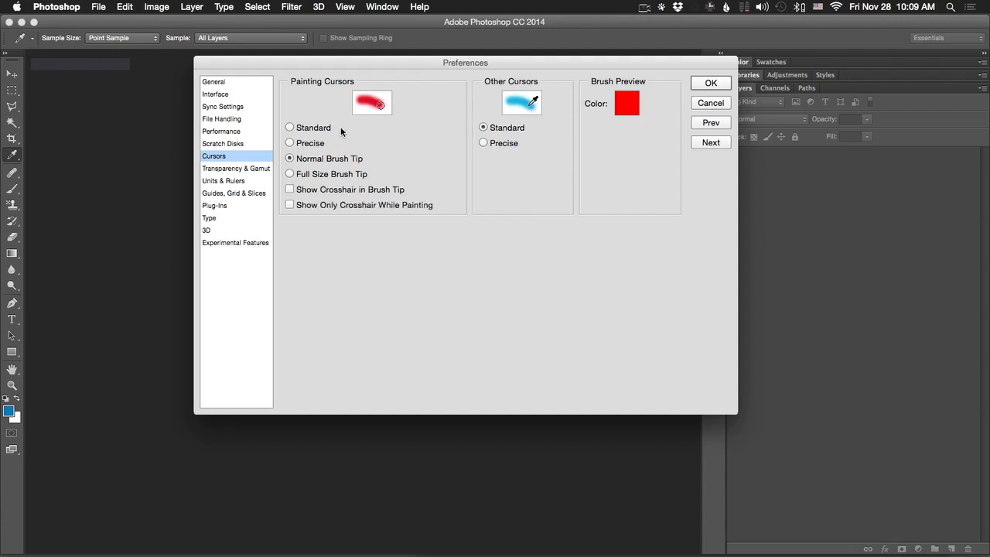
Compare the Full Size Brush Tip painting cursor with Normal Brush Tip, finishing with Normal Brush Tip selected
click(292, 174)
click(291, 159)
click(290, 176)
click(290, 160)
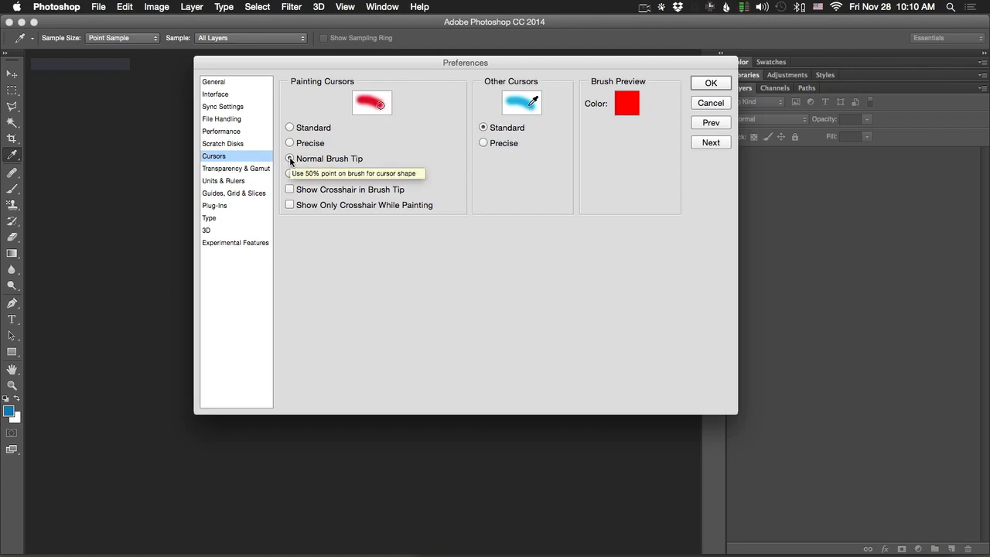
click(291, 175)
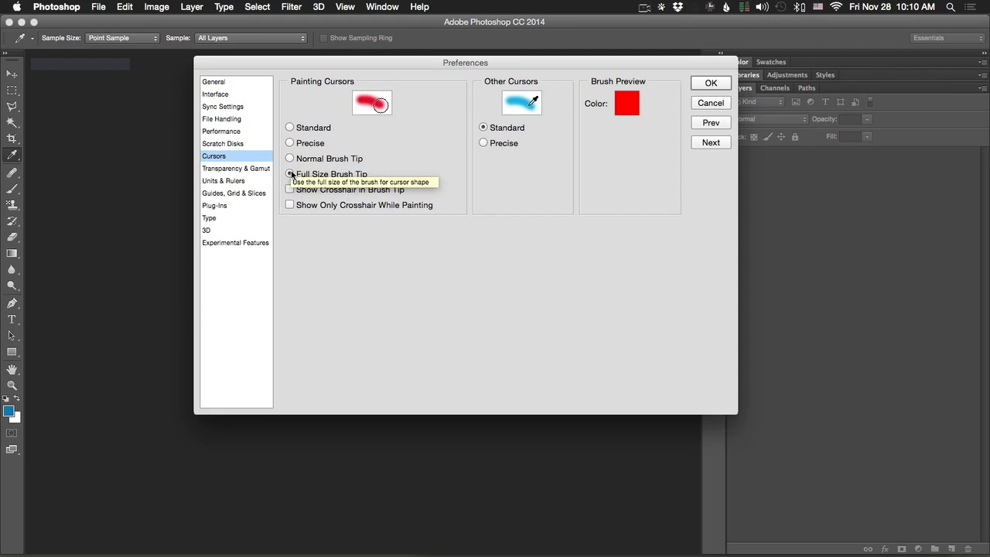
click(290, 158)
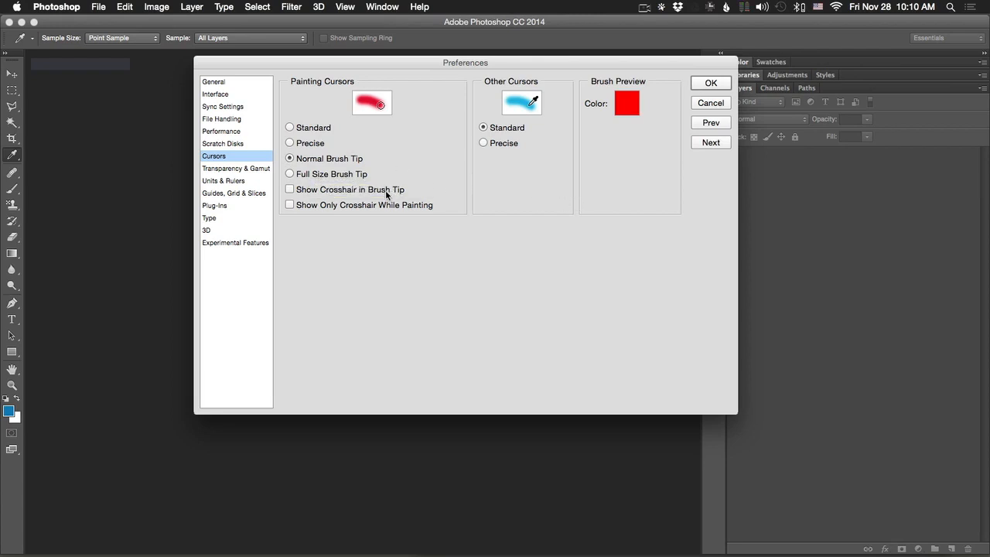
Try Show Crosshair in Brush Tip and Show Only Crosshair While Painting, turning each one off again
click(291, 190)
click(290, 190)
click(290, 205)
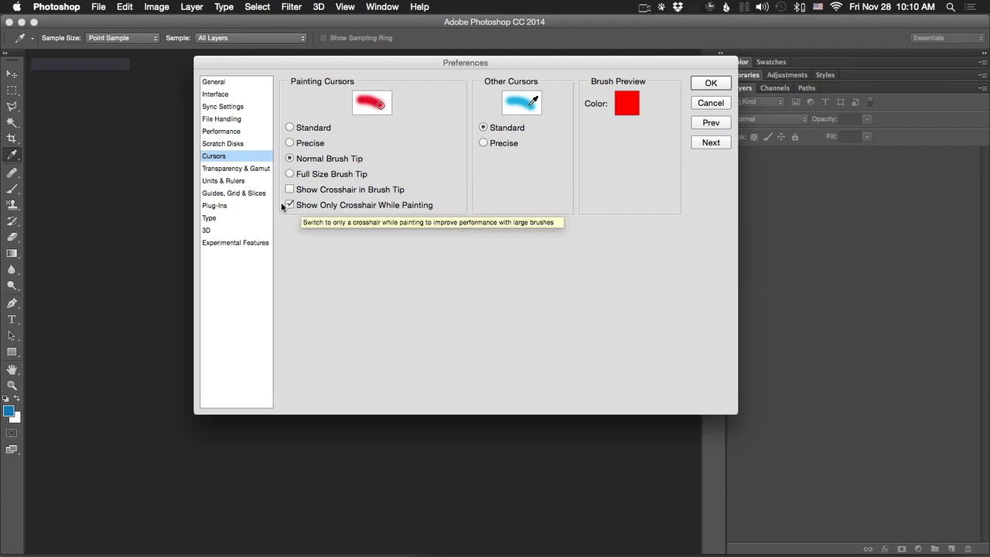
click(287, 205)
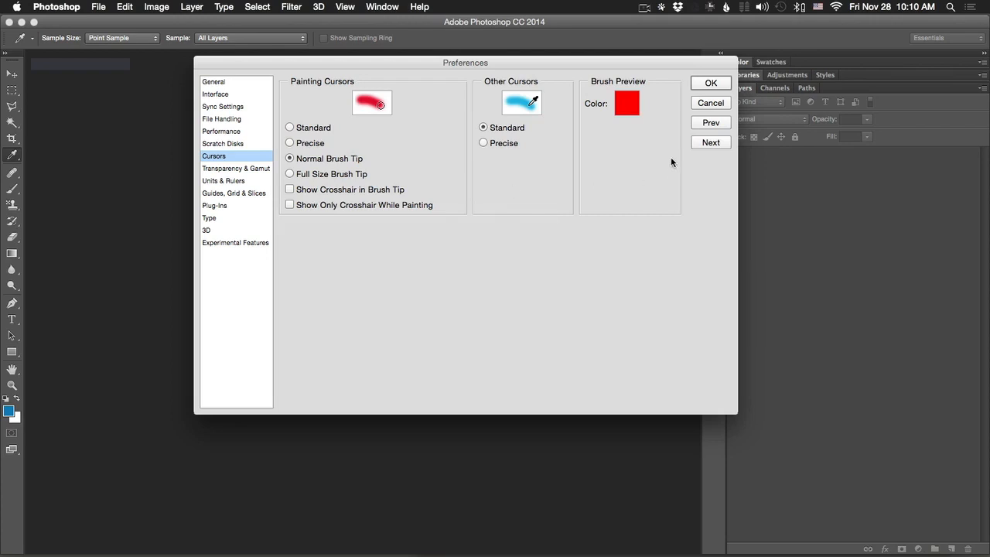
Compare Precise with Standard for Other Cursors, restoring Standard, and inspect the Brush Preview color without changing it
click(496, 145)
click(498, 129)
click(495, 144)
click(494, 129)
click(492, 143)
click(495, 128)
click(628, 105)
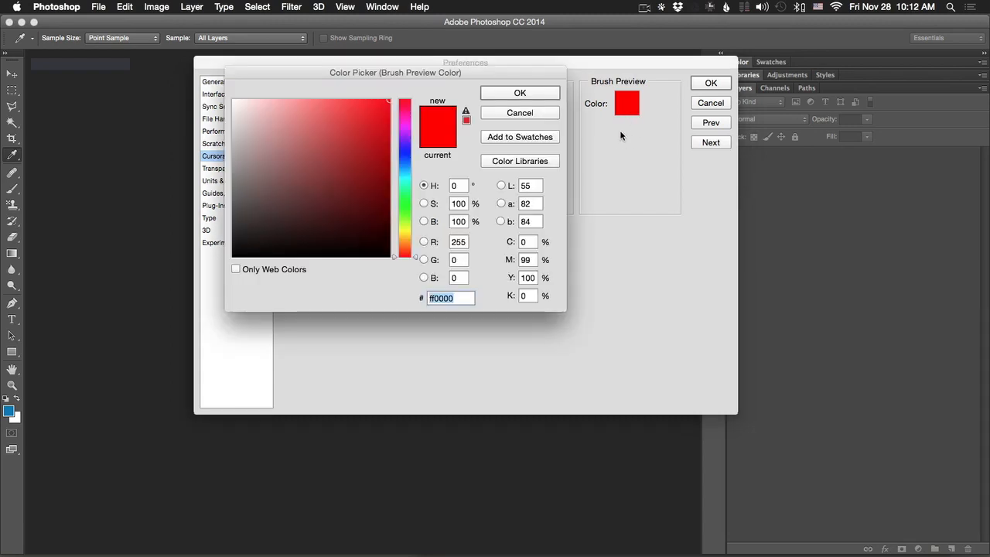
key(Escape)
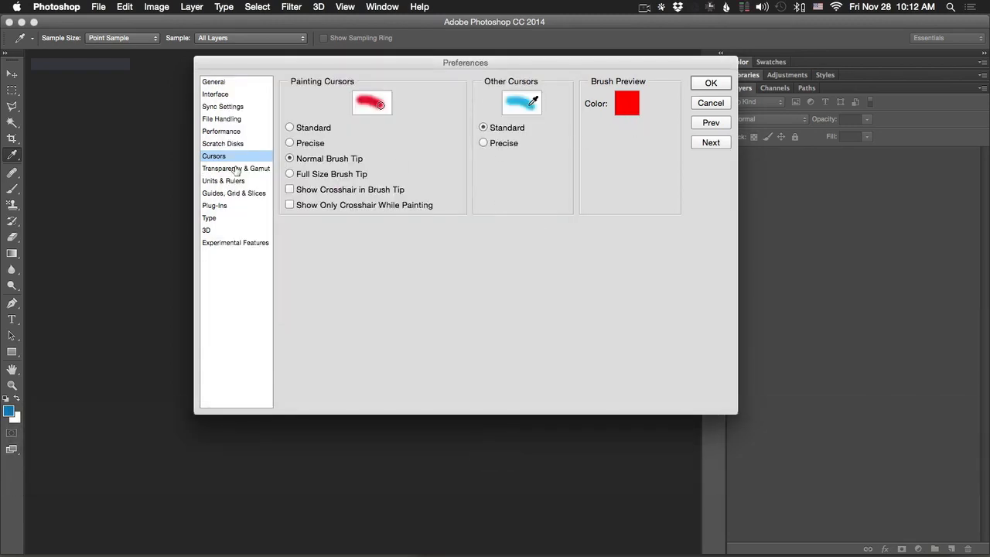
In the Transparency & Gamut preferences, try the Medium and Dark Grid Colors and set them back to Light
click(236, 168)
click(425, 124)
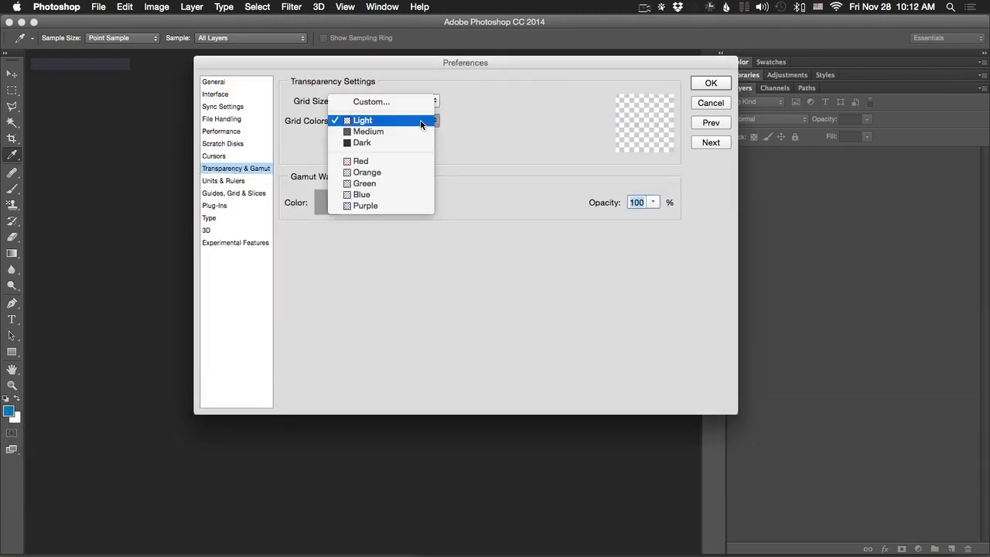
click(419, 132)
click(411, 122)
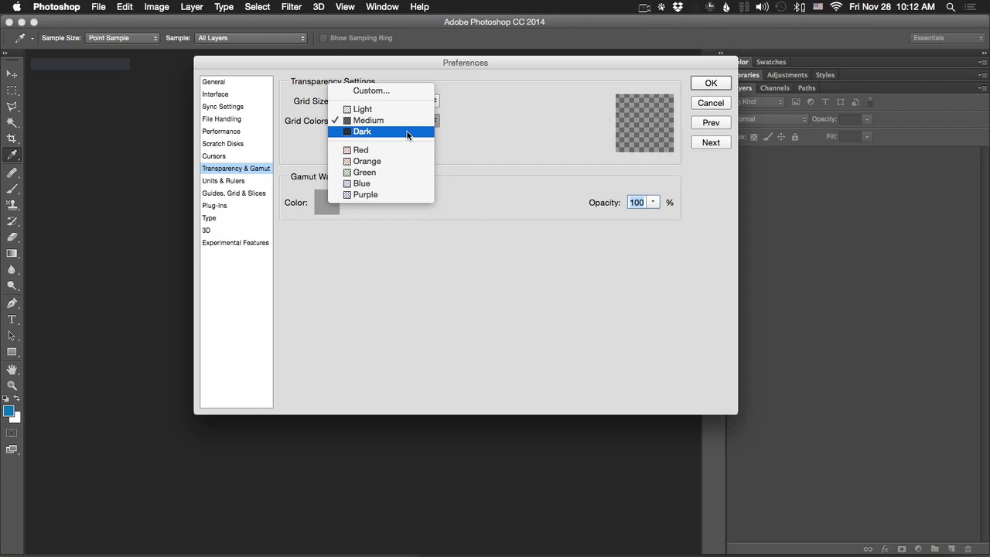
click(408, 132)
click(408, 126)
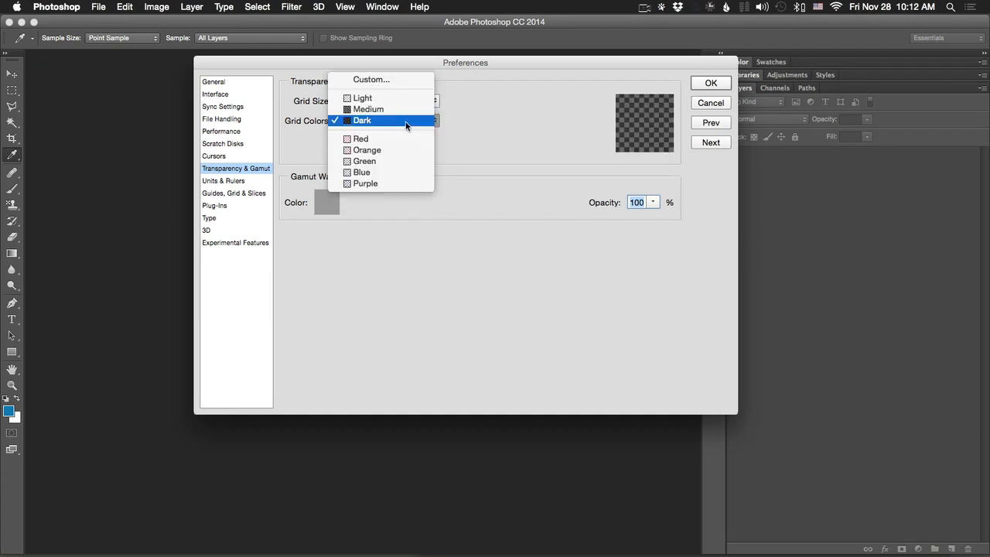
click(410, 101)
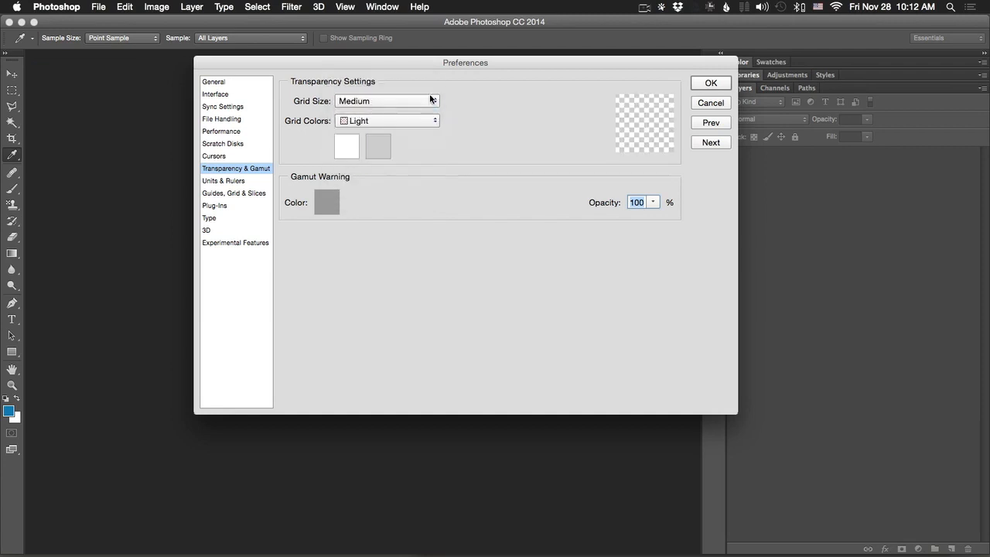
Try Red for the transparency Grid Colors, inspect the Custom color choice, and restore Light
click(353, 122)
click(362, 164)
click(376, 132)
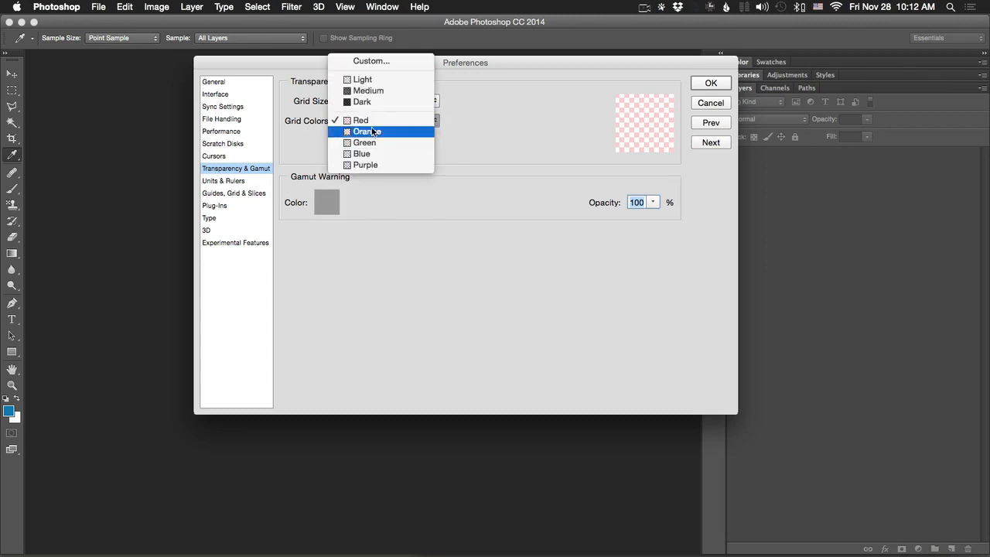
click(367, 62)
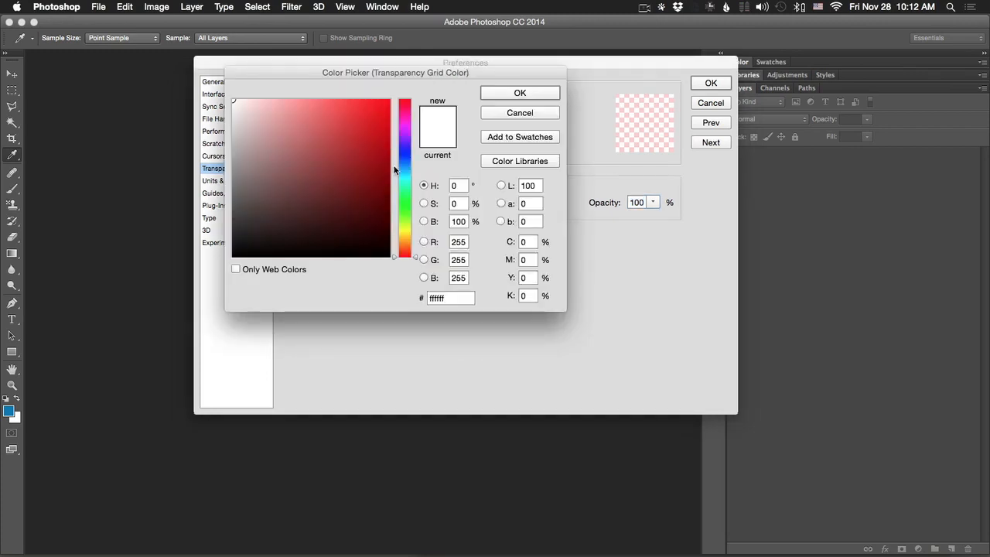
key(Escape)
click(390, 121)
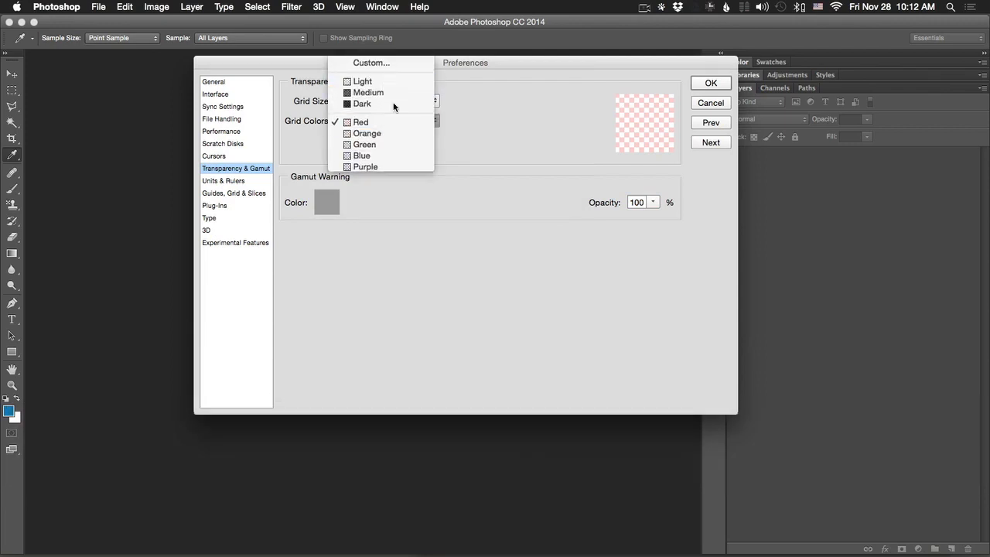
click(386, 81)
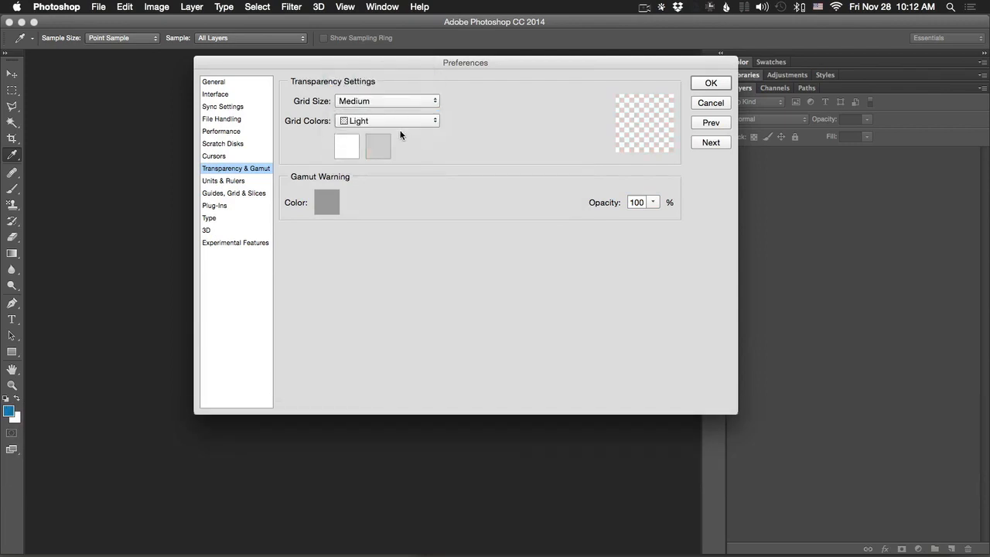
Try the Large transparency Grid Size and set it back to Medium
click(390, 101)
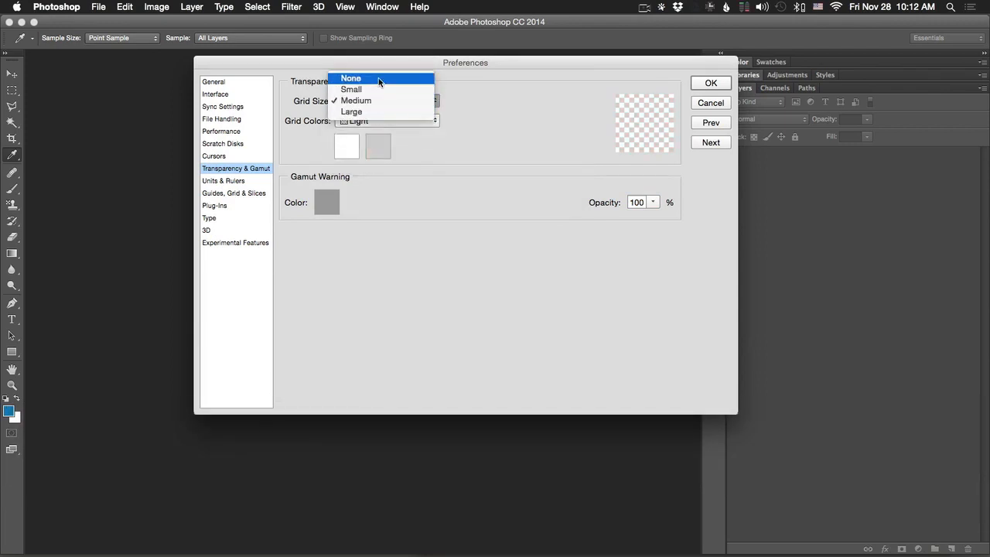
click(369, 110)
click(376, 100)
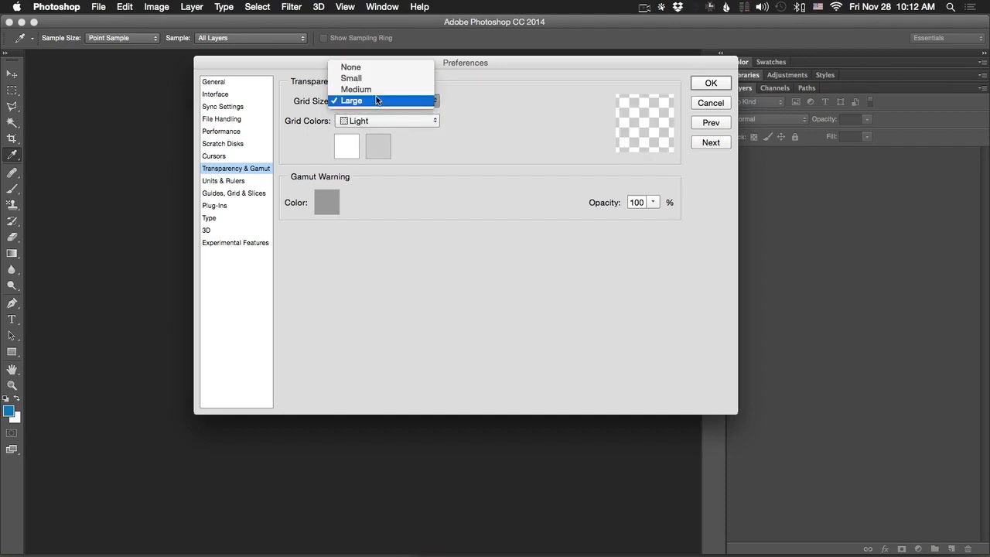
click(372, 90)
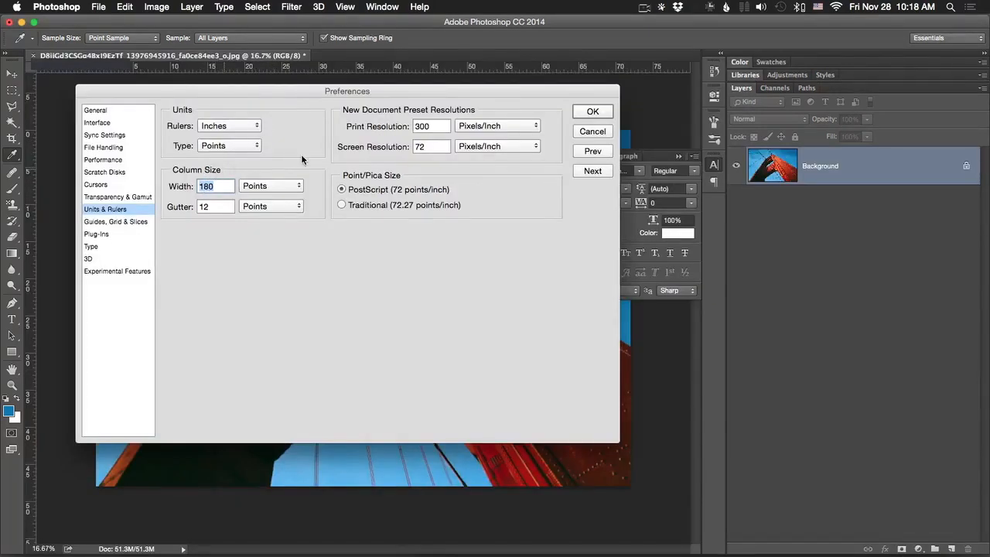
Leave the preferences, view the document's canvas width in Columns in Canvas Size, and cancel without resizing
click(592, 132)
key(t)
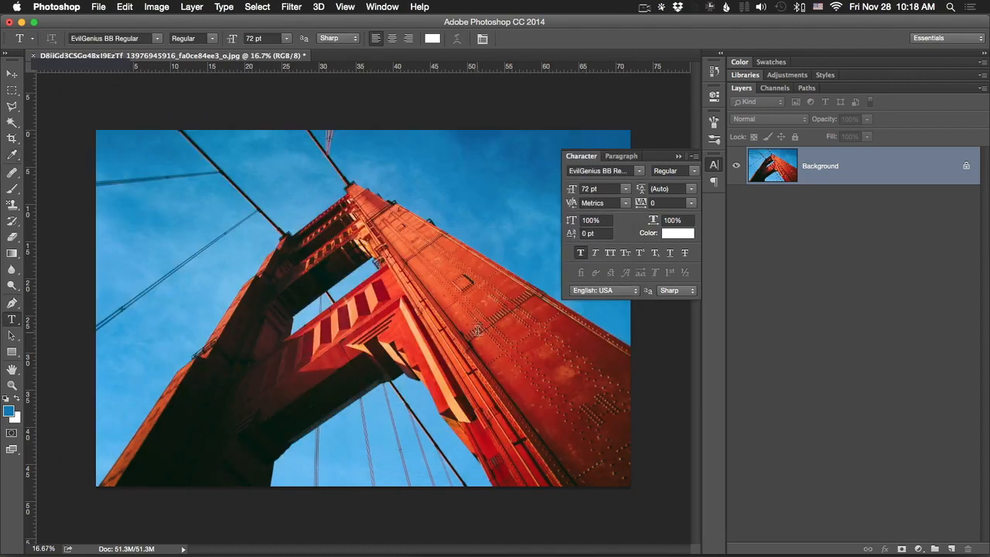
key(alt+super+c)
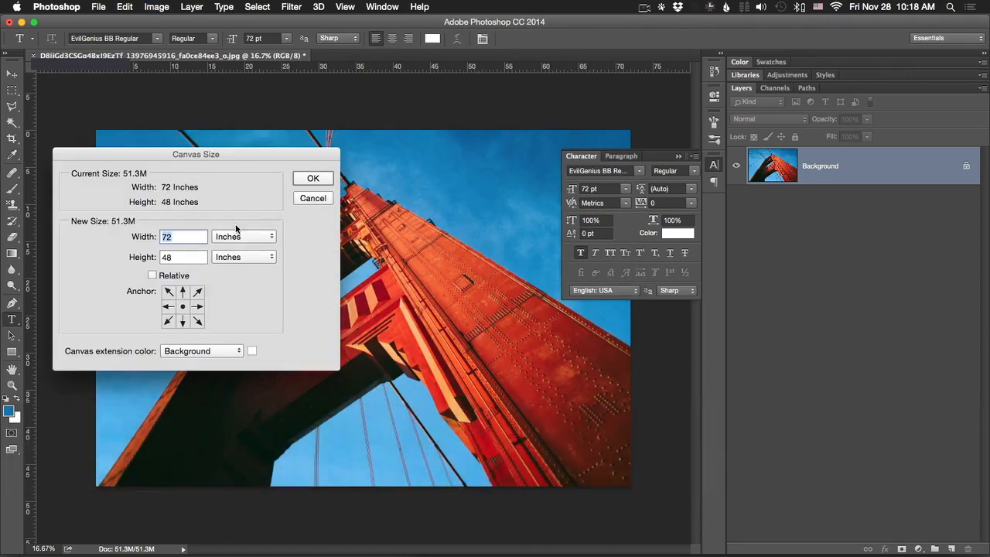
click(237, 232)
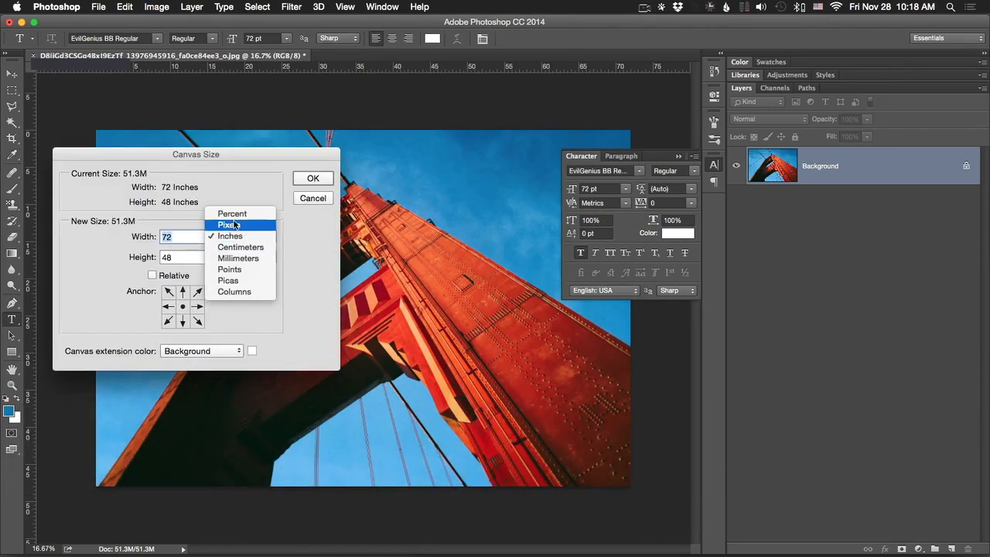
click(246, 293)
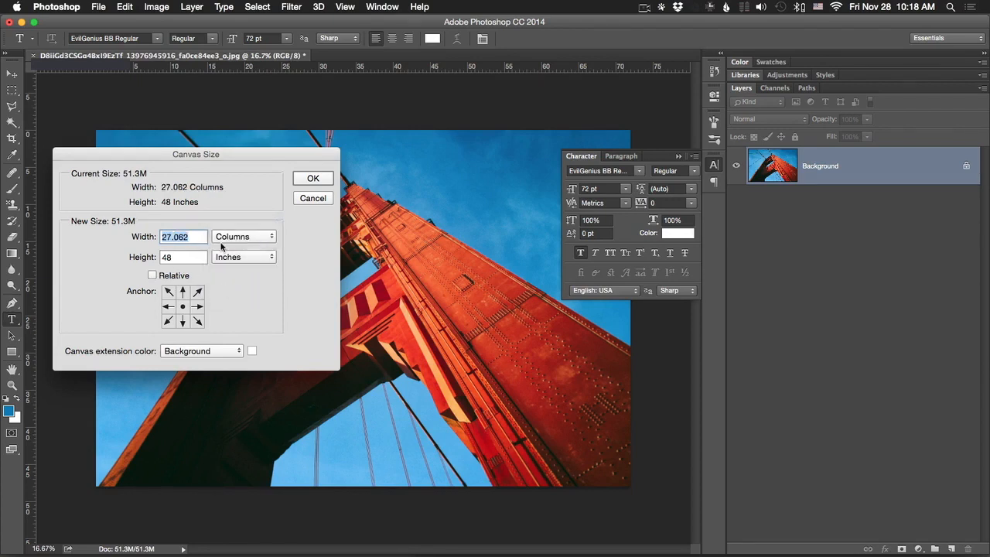
click(312, 198)
Reopen the Units & Rulers preferences, inspect the available Type units while keeping Points, and dismiss the dialog
click(59, 6)
mouse_move(77, 46)
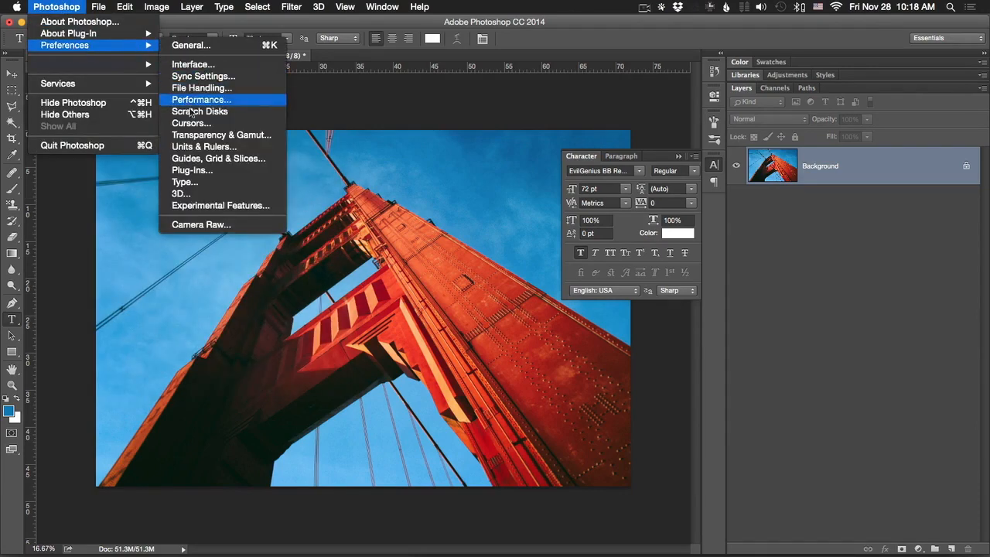
click(205, 134)
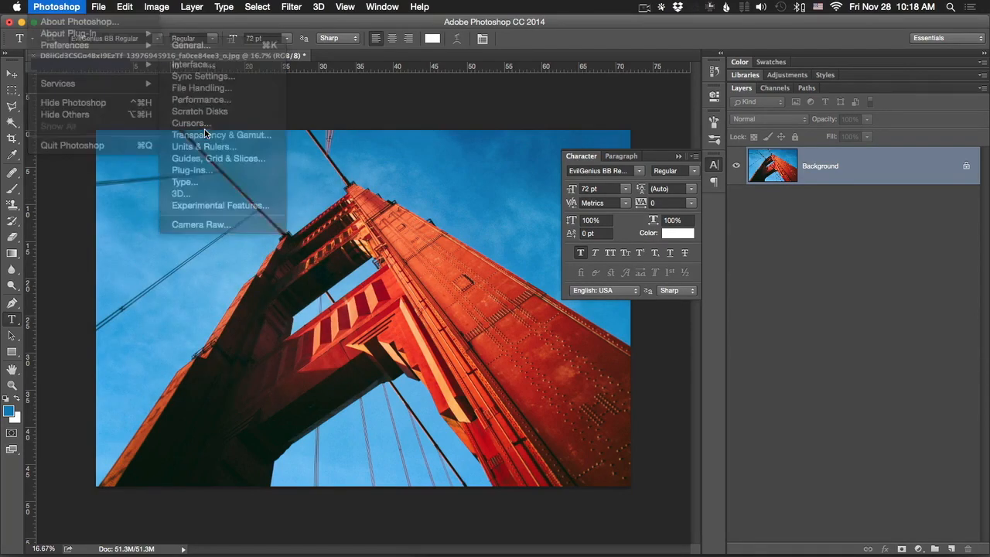
click(130, 210)
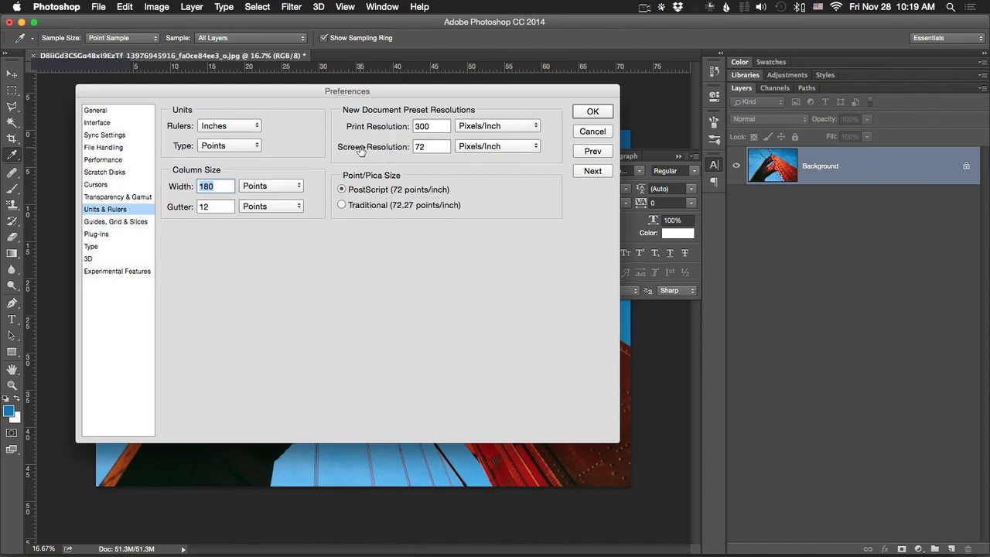
click(220, 148)
click(221, 151)
click(239, 145)
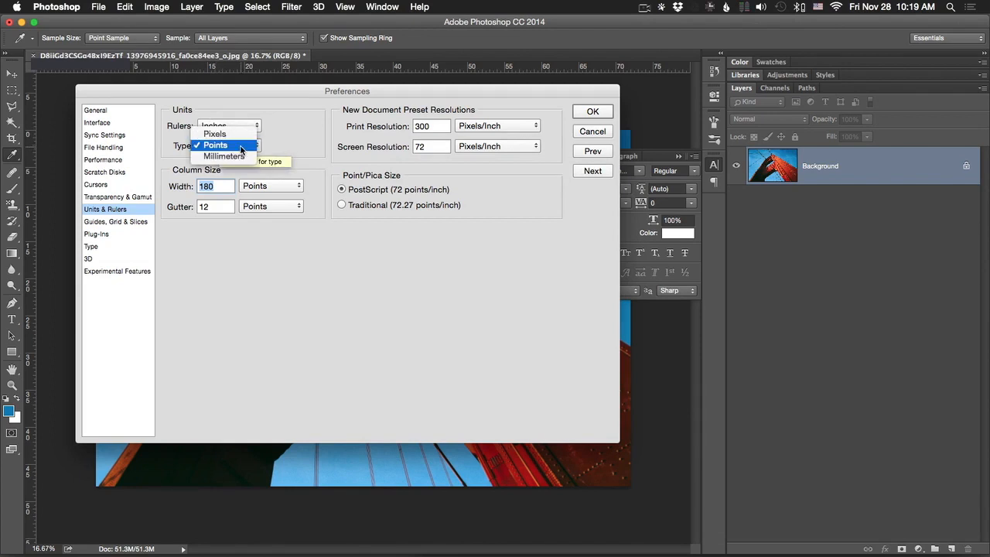
click(238, 146)
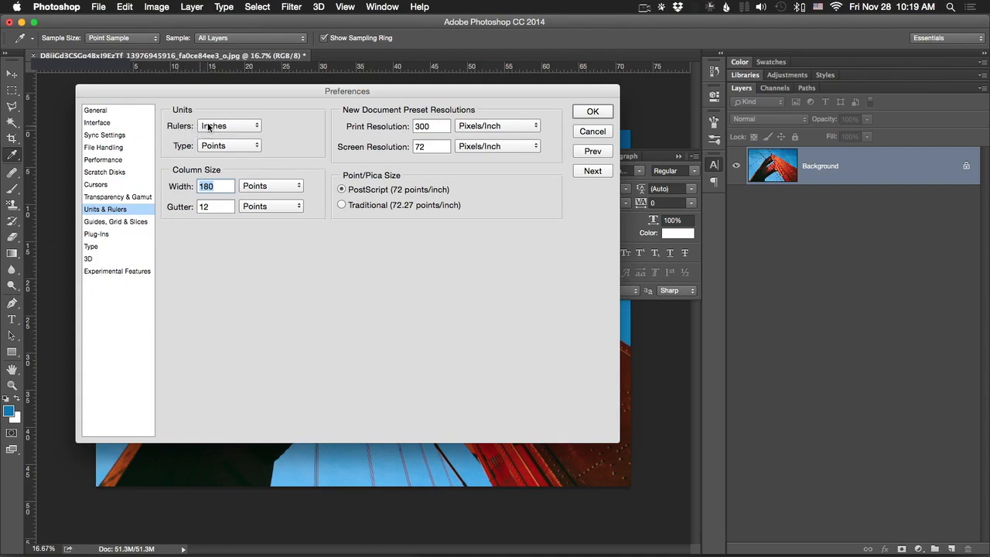
key(Escape)
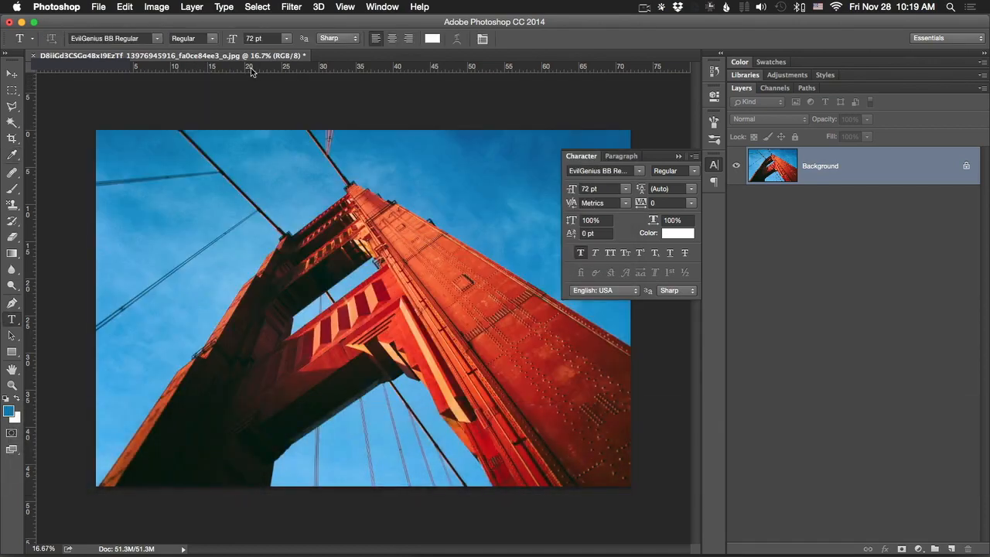
Change the ruler units to Pixels directly from the document's horizontal ruler
ctrl+click(251, 67)
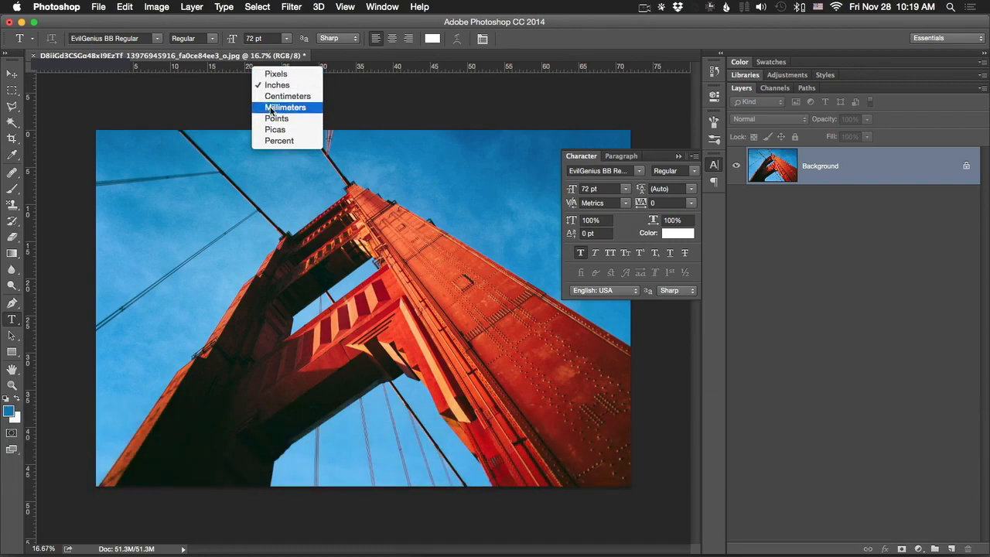
click(223, 93)
ctrl+click(242, 77)
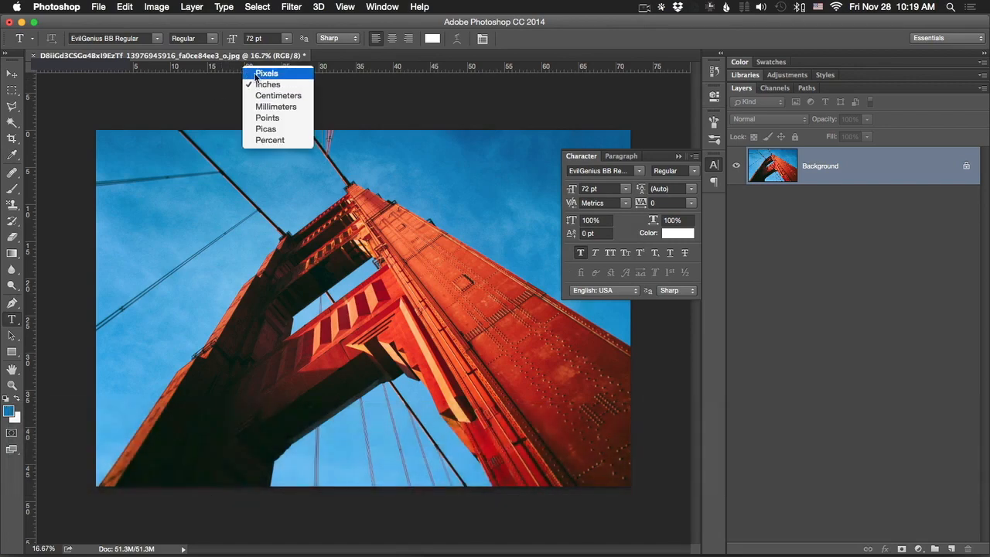
click(259, 73)
Set the Rulers units back to Inches in the Units & Rulers preferences
click(73, 6)
mouse_move(77, 46)
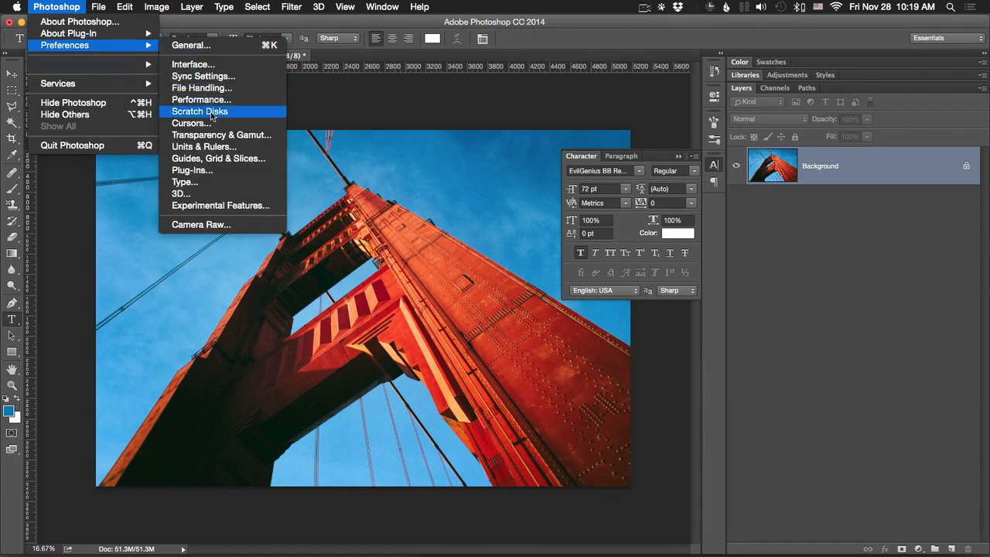
click(238, 152)
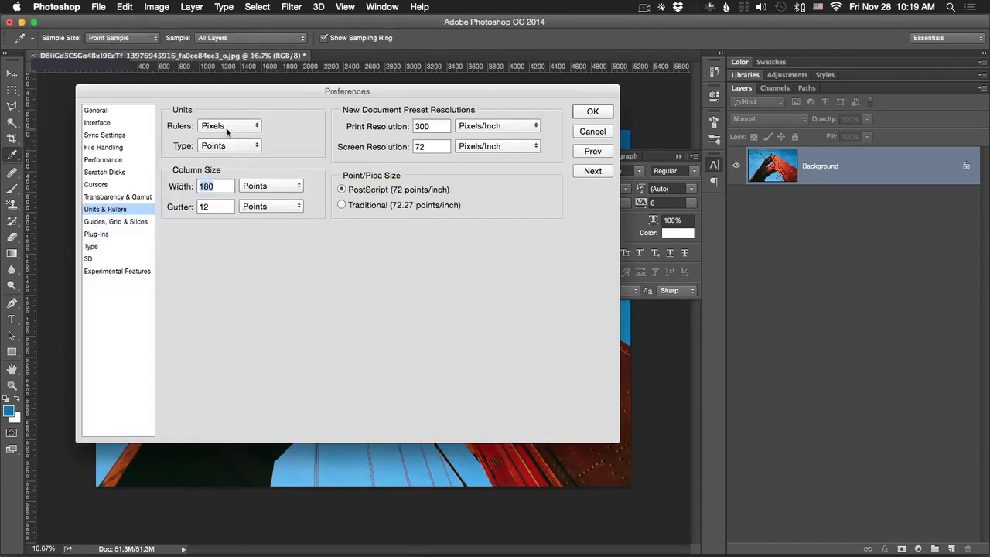
click(219, 126)
click(231, 140)
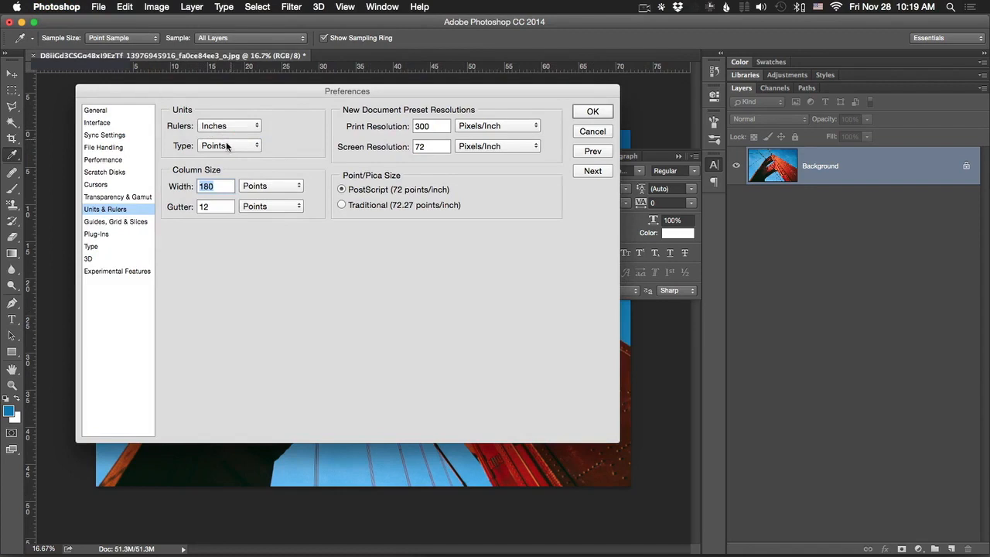
View the Guides, Grid & Slices preferences, close them, and place a vertical guide about a third of the way across the image
click(110, 222)
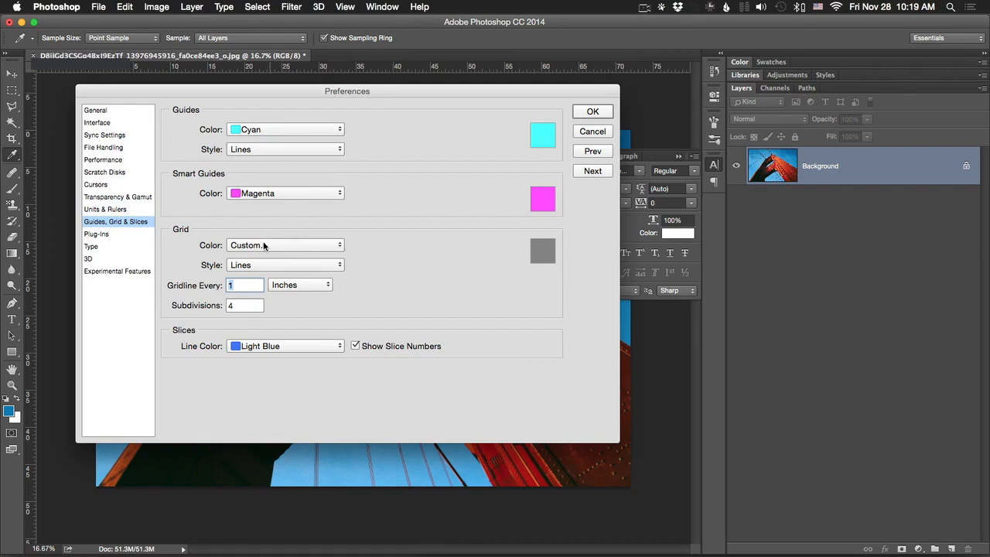
click(592, 131)
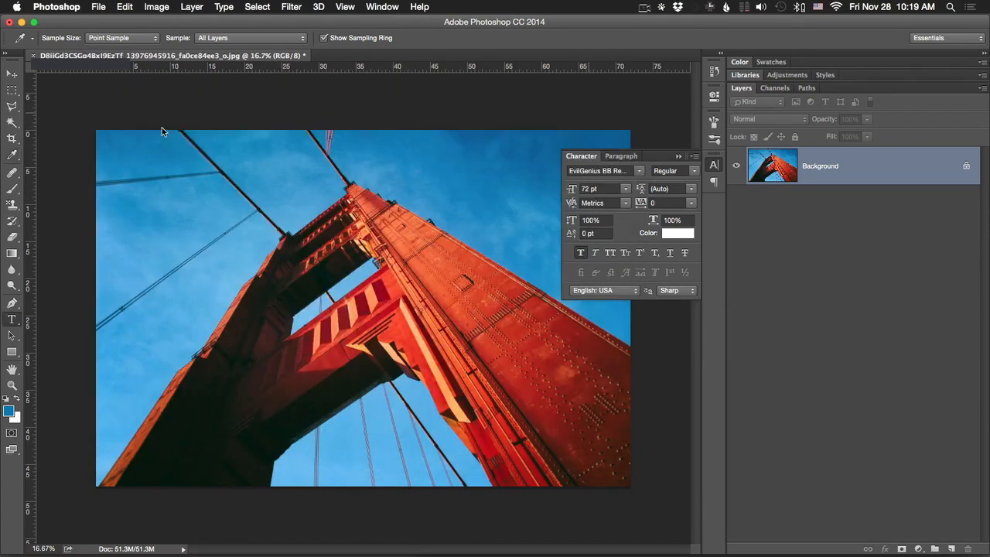
key(t)
drag(27, 180, 263, 181)
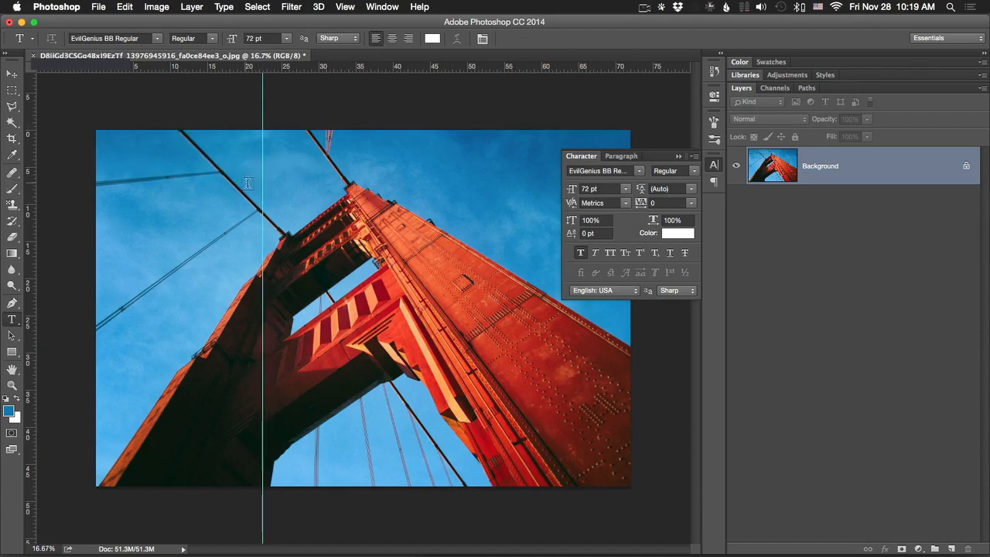
Open the Guides, Grid & Slices preferences to review the guide settings
click(60, 7)
mouse_move(81, 45)
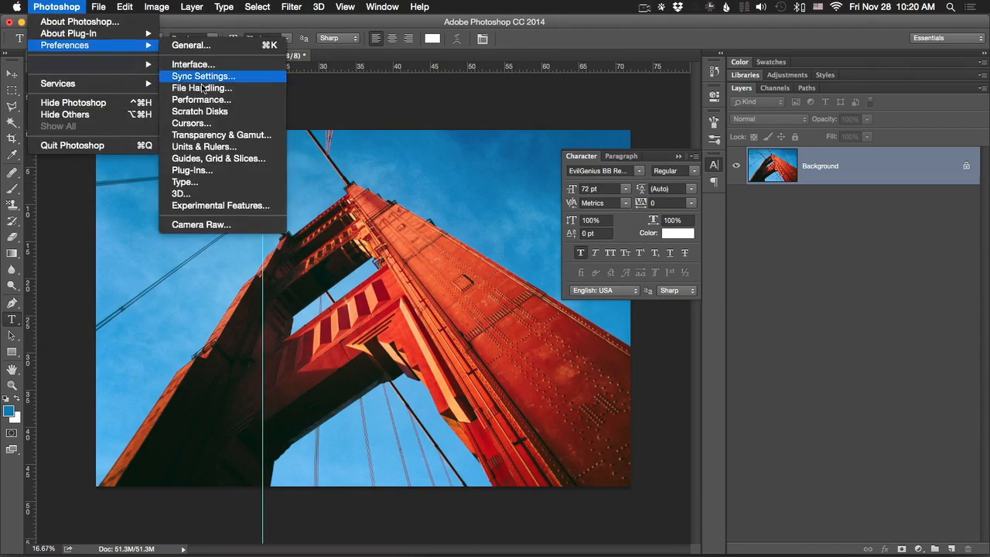
click(218, 157)
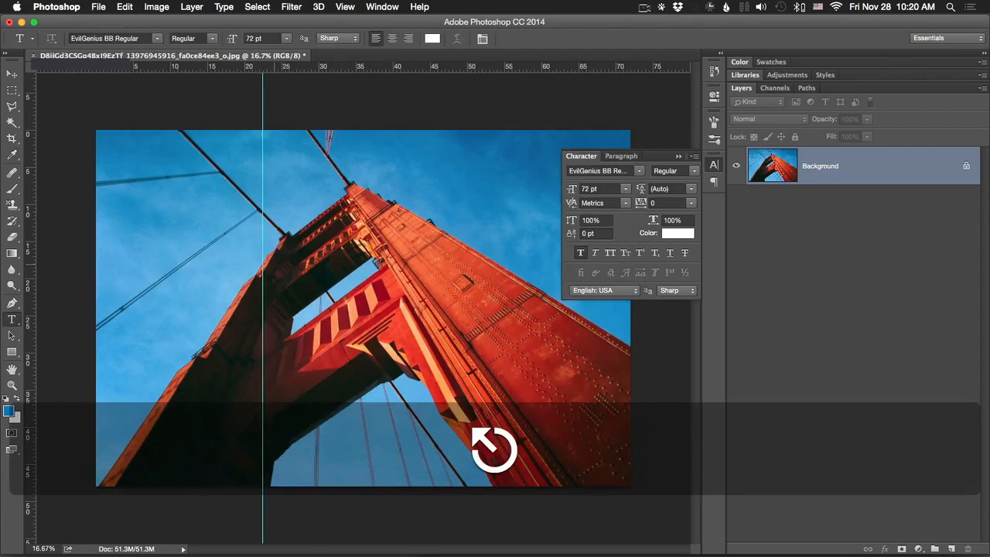
key(super+comma)
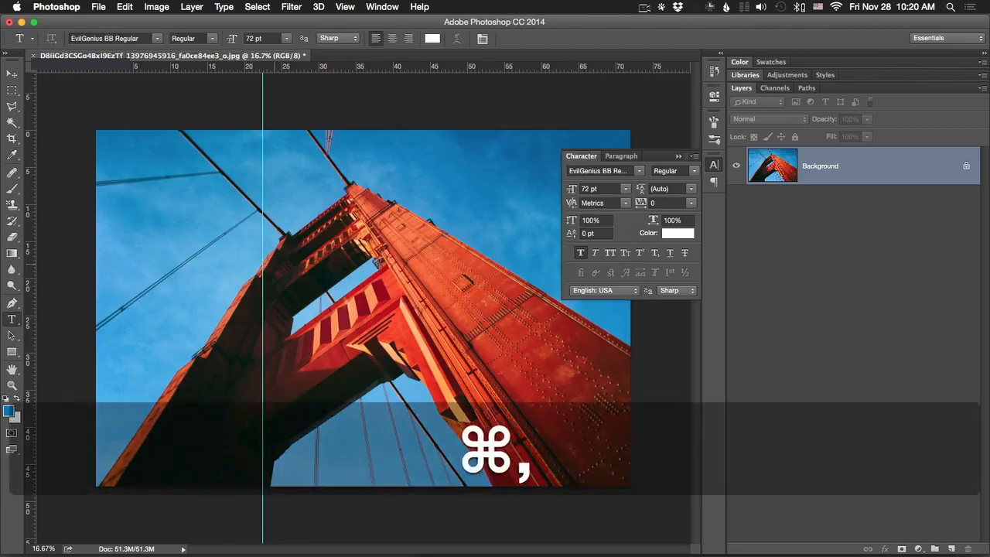
key(super+l)
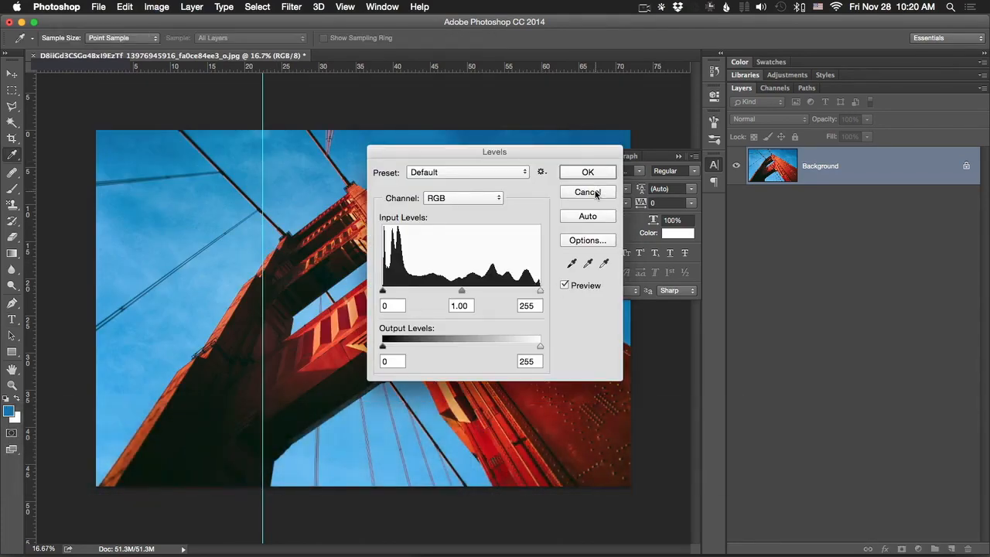
click(587, 191)
Hide the vertical guide and display the grid over the bridge image
key(super+semicolon)
key(super+apostrophe)
key(super+apostrophe)
key(super+apostrophe)
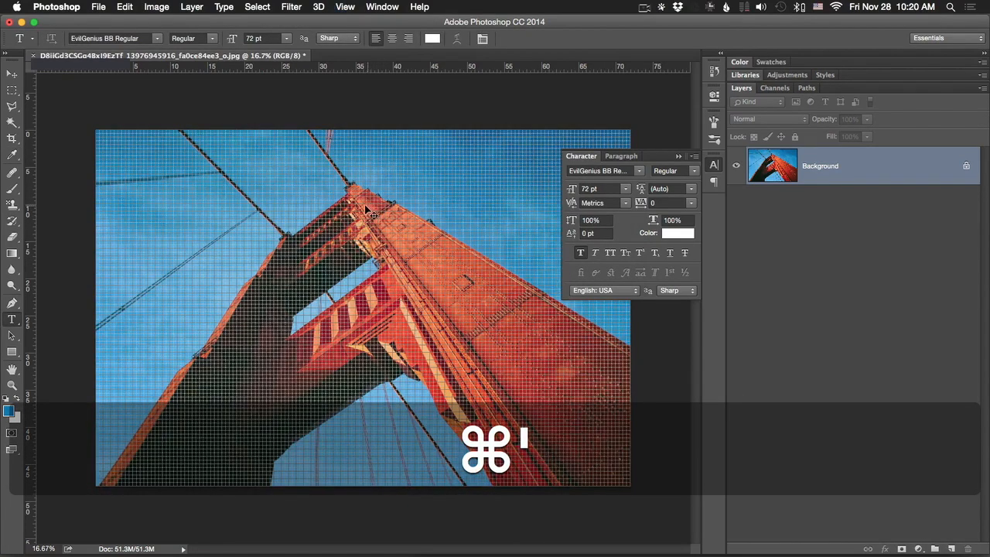
key(super+apostrophe)
key(super+apostrophe)
click(345, 7)
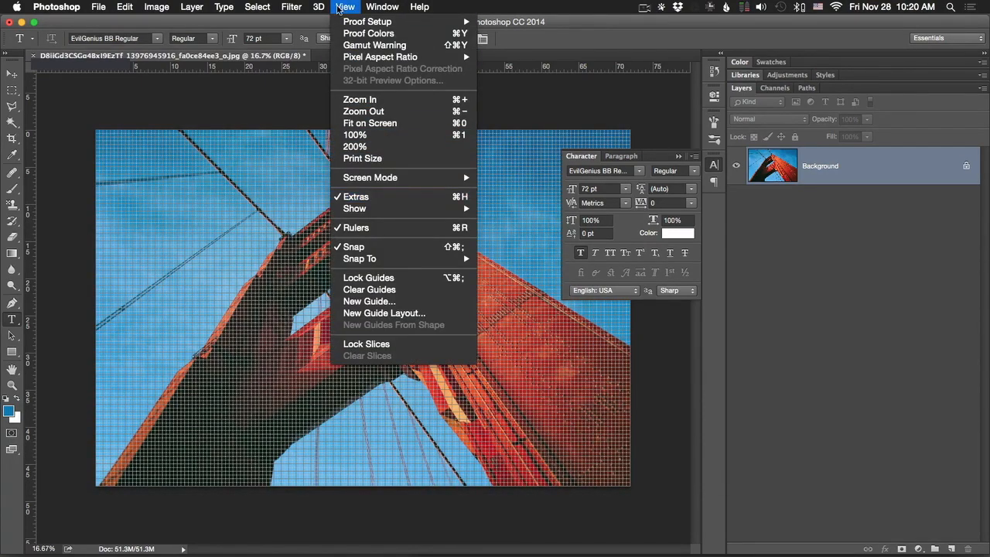
click(342, 7)
Toggle the grid's visibility a few times, leaving it shown, and examine the Show options for Grid and Guides
key(super+apostrophe)
key(super+apostrophe)
key(super+apostrophe)
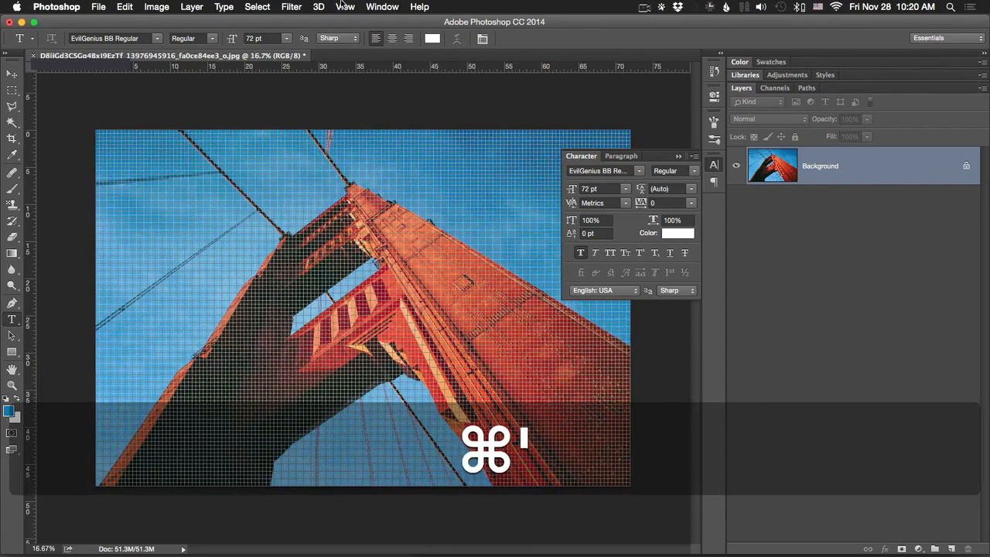
key(super+apostrophe)
click(343, 7)
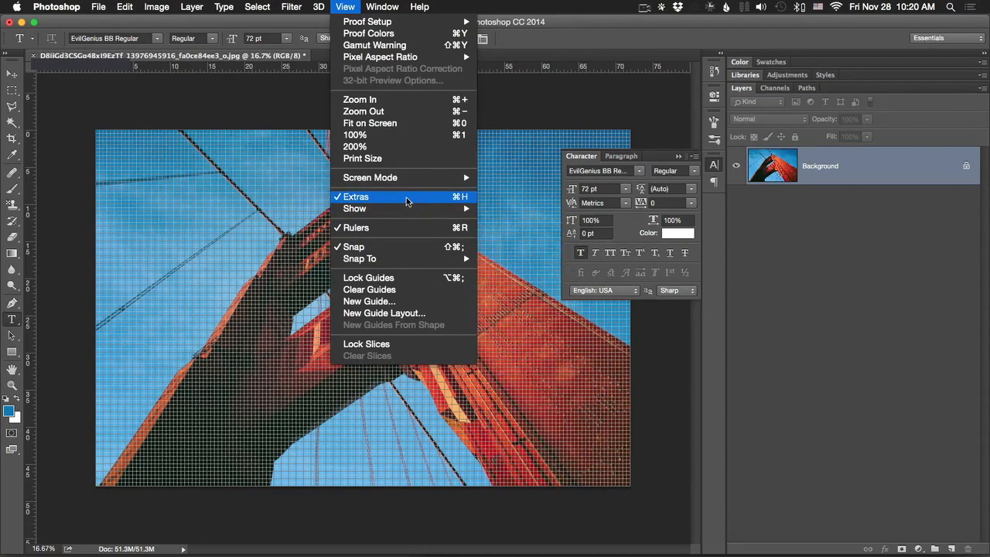
mouse_move(407, 208)
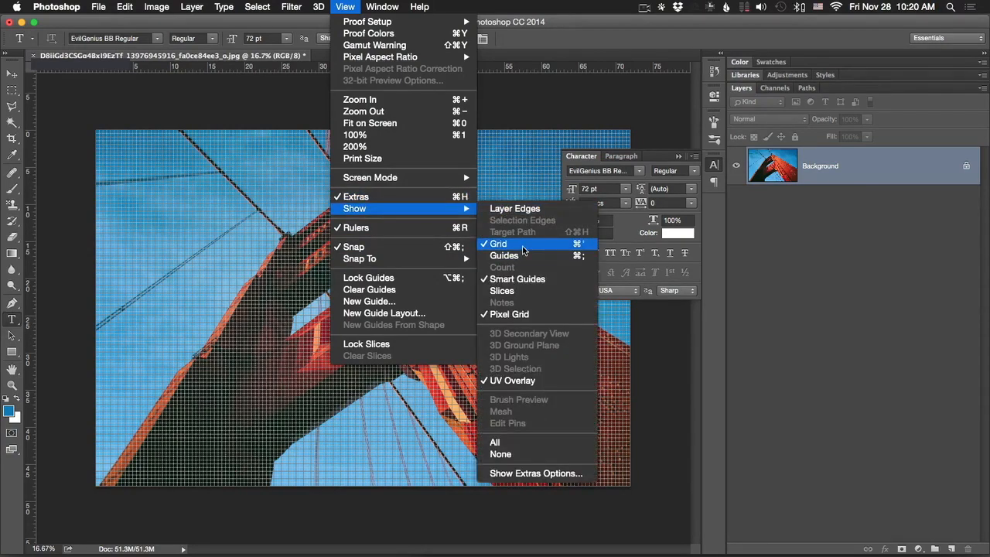
Reopen the Guides, Grid & Slices preferences and inspect the grid Style and Color choices, keeping Lines and Custom
mouse_move(56, 6)
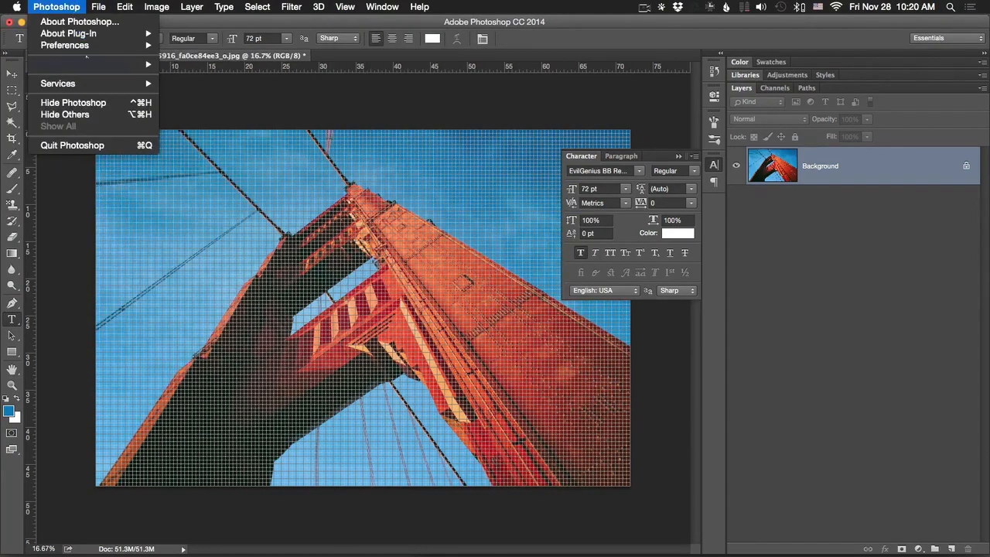
mouse_move(92, 48)
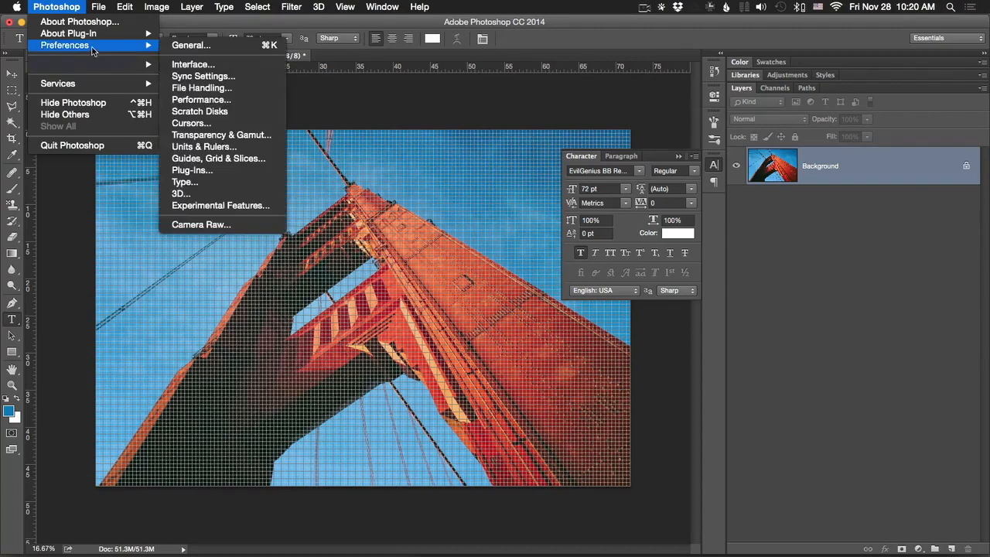
click(226, 160)
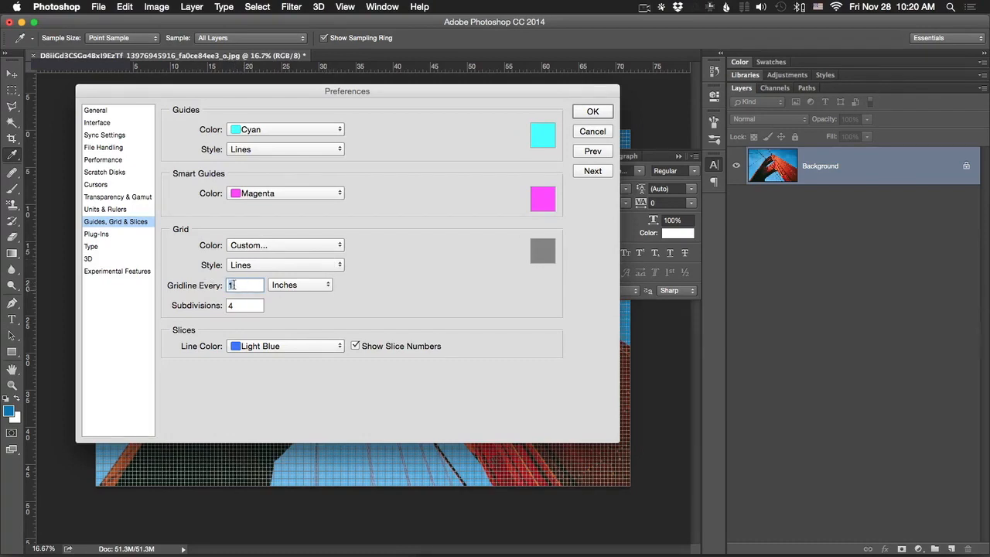
click(252, 267)
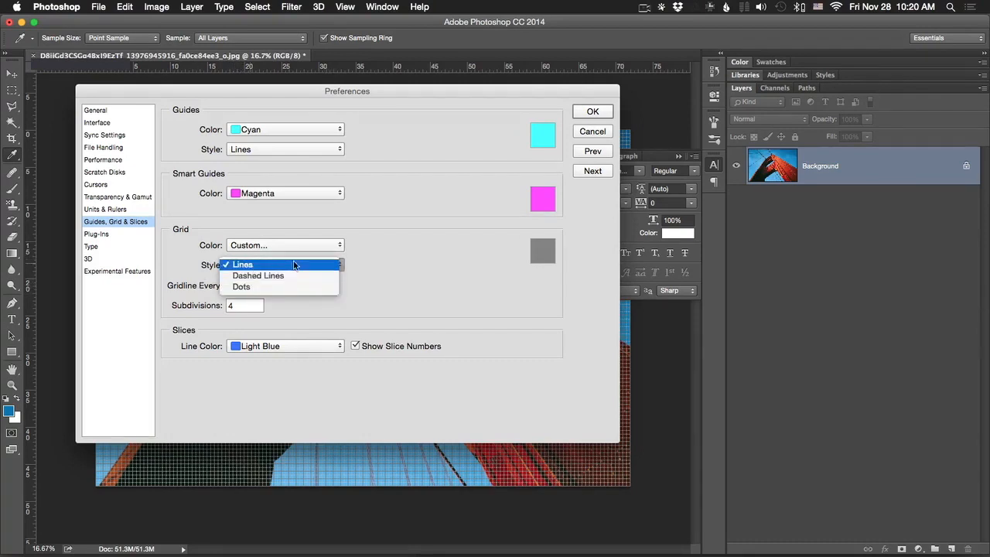
click(255, 265)
click(332, 246)
click(396, 260)
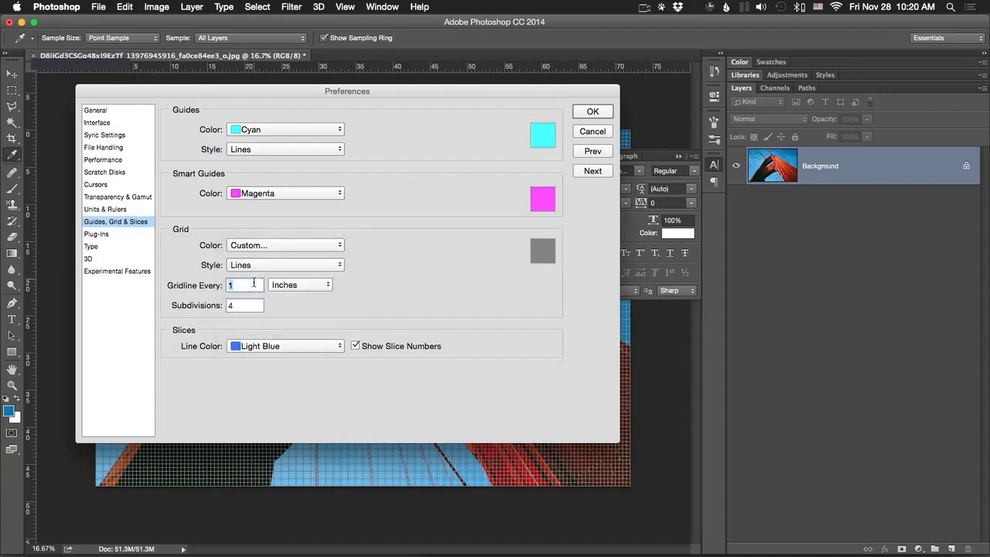
Examine the Plug-Ins, Type and 3D preference categories in turn without changing any options
click(112, 235)
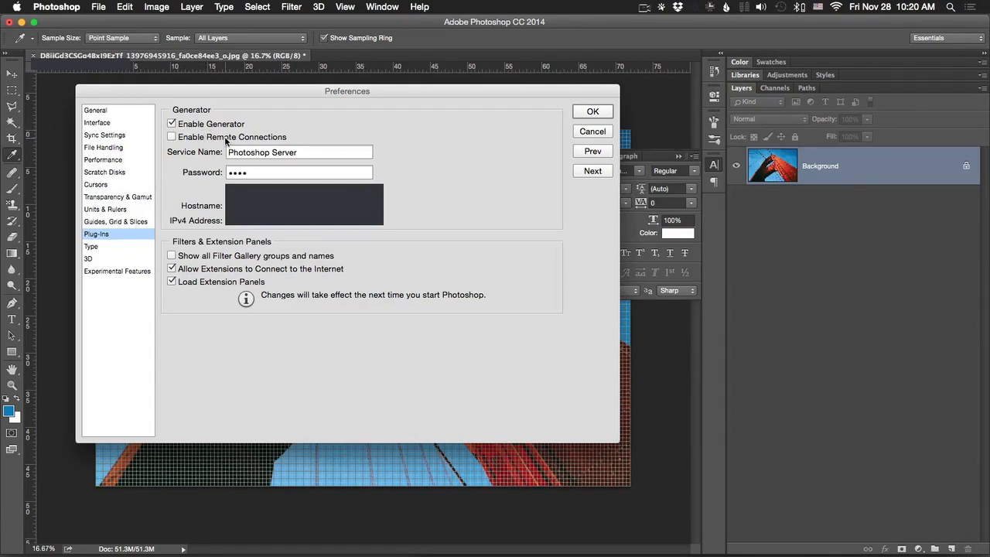
click(117, 249)
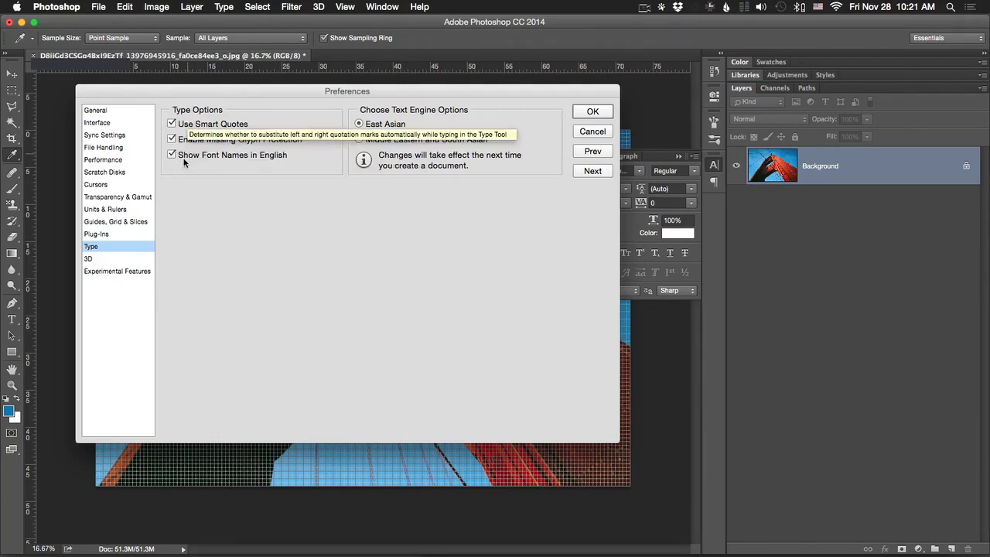
click(117, 259)
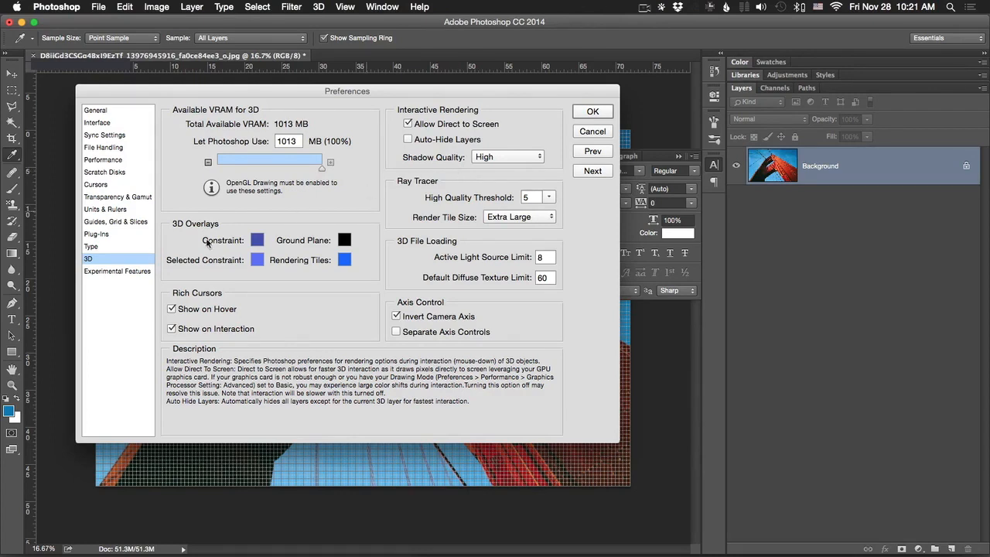
Examine the Experimental Features preferences, including the descriptions for Multitone 3D Printing and 200% UI scaling
click(133, 274)
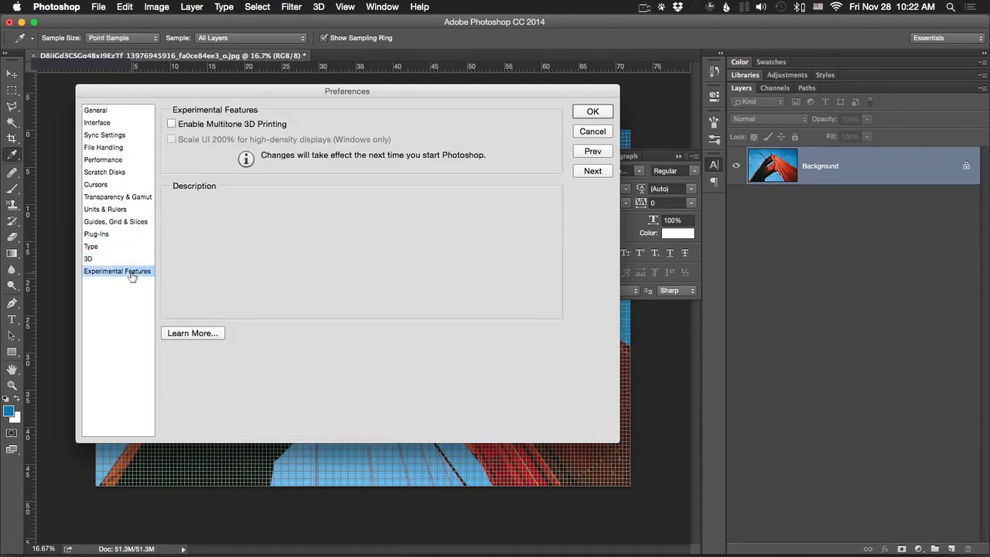
mouse_move(241, 128)
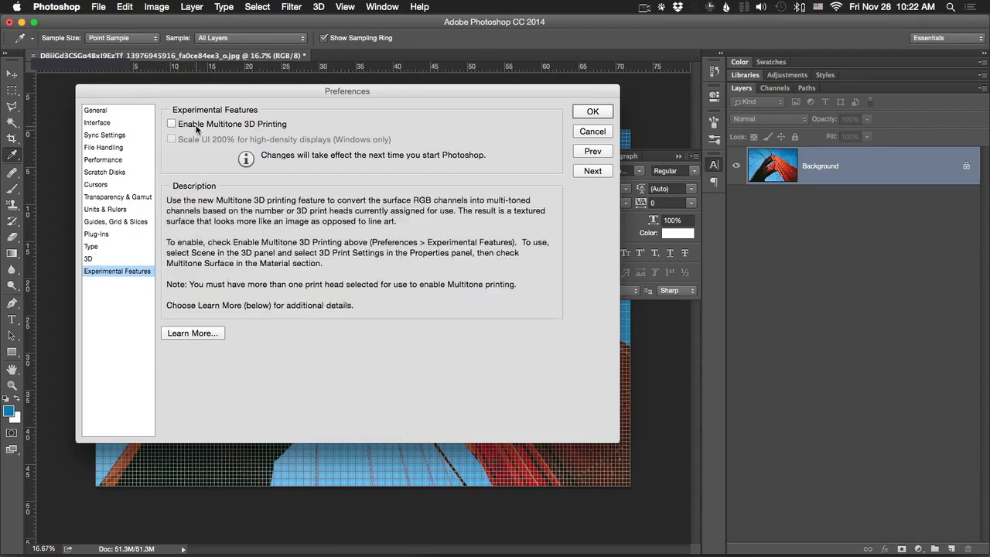
mouse_move(207, 145)
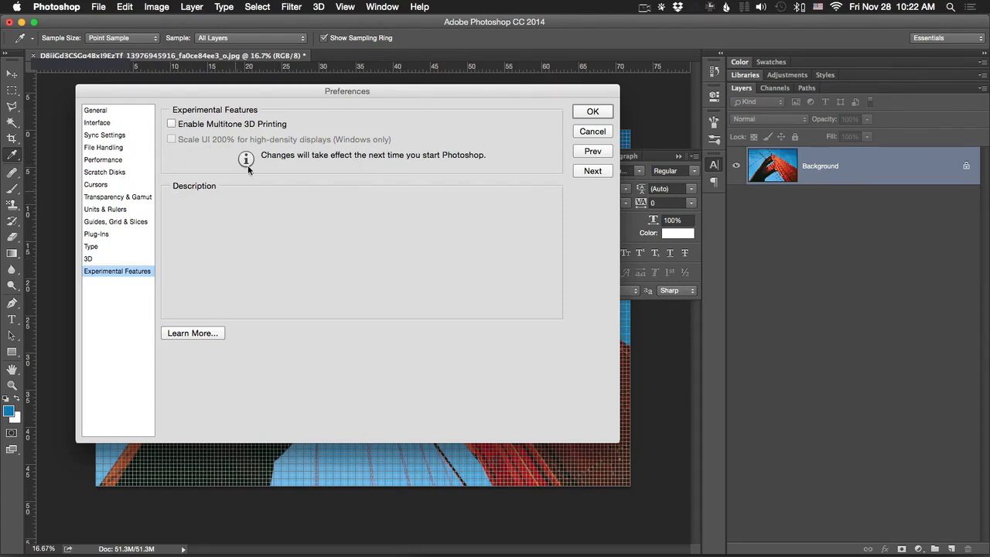
Review the preference categories in turn from General through Interface, Sync Settings, File Handling, Performance and Scratch Disks to Cursors
click(113, 111)
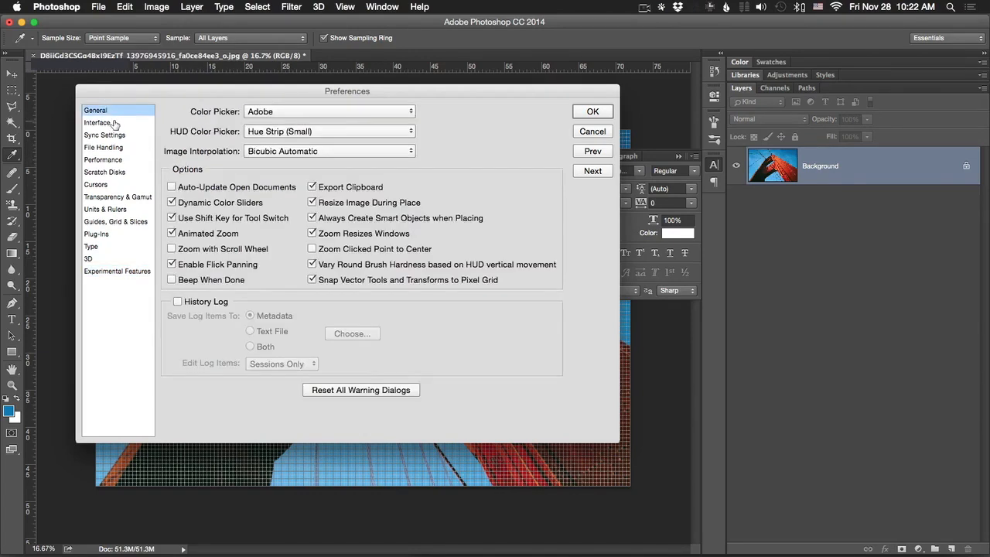
click(113, 123)
click(113, 136)
click(113, 148)
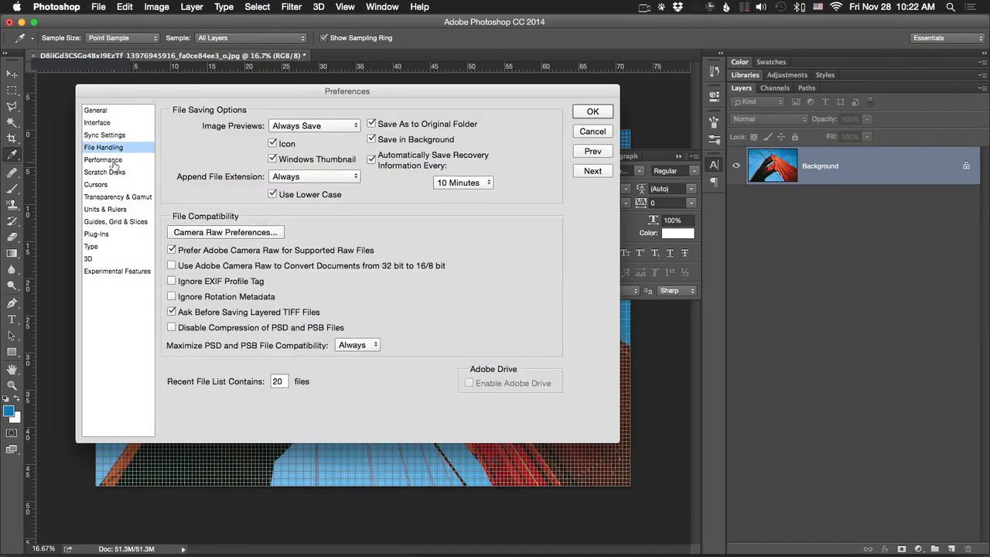
click(113, 161)
click(113, 173)
click(113, 184)
Return to the General preferences and read the explanations of the Animated Zoom, Zoom Resizes Windows and Always Create Smart Objects when Placing options
click(113, 124)
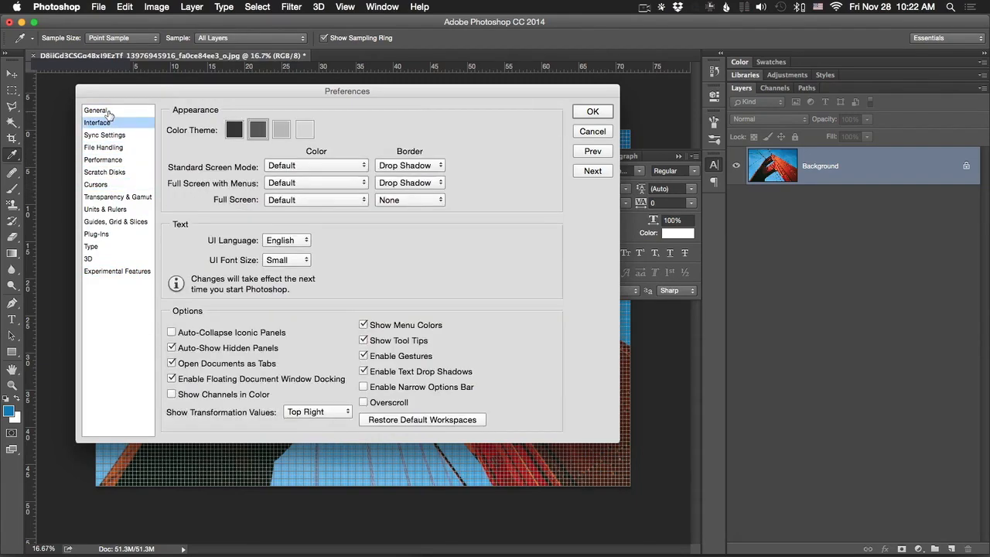
click(109, 112)
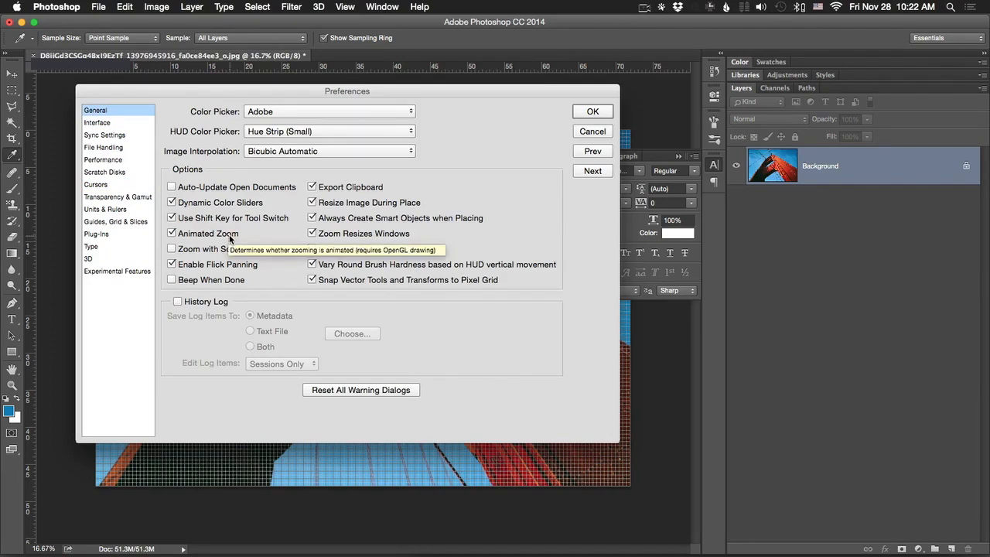
mouse_move(377, 232)
mouse_move(416, 219)
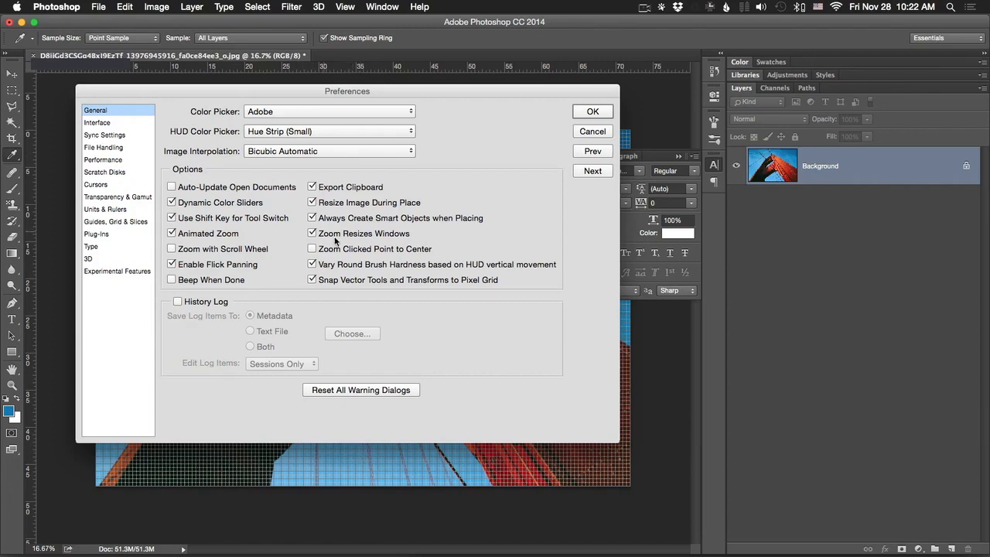
mouse_move(338, 220)
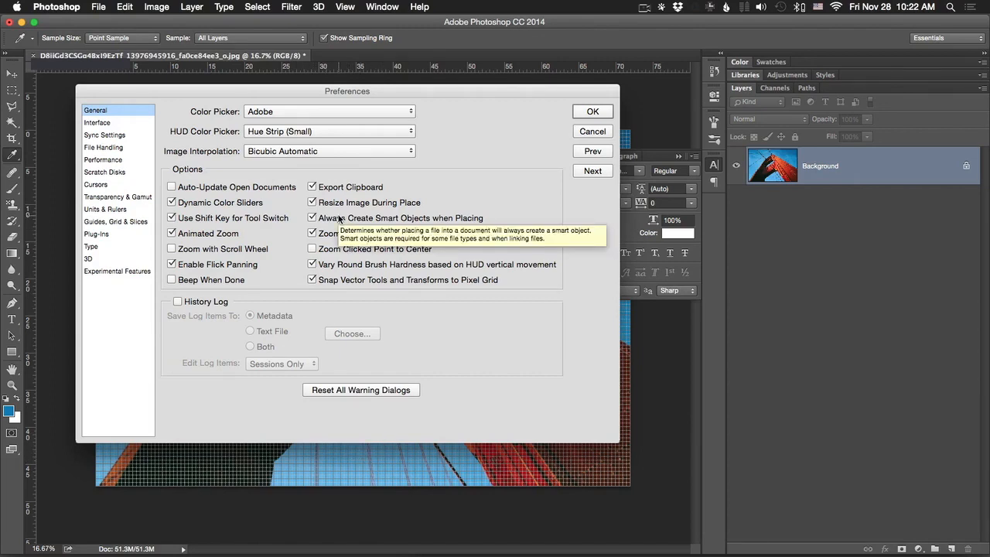